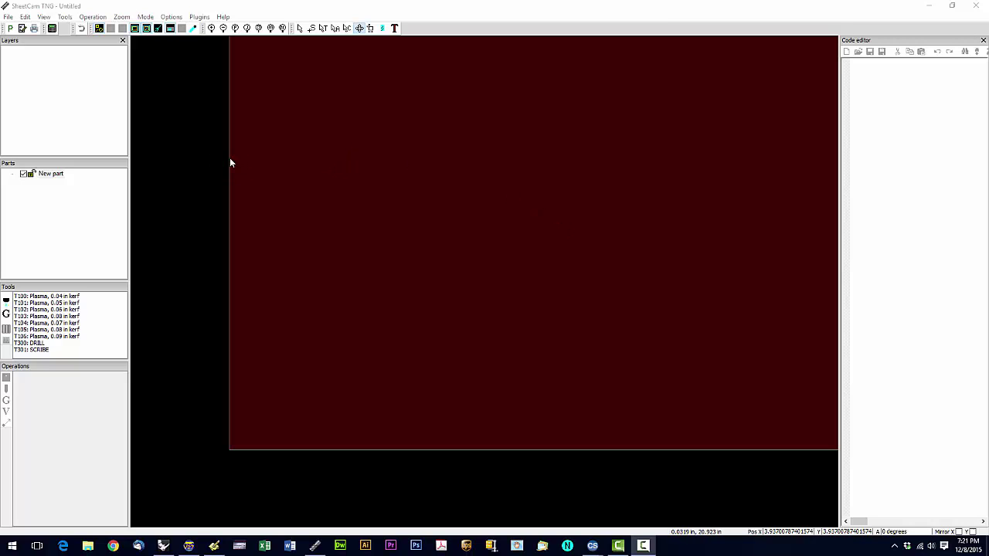
Import Part3.dxf from the Desktop at inch scaling, positioned at the material's lower-left corner, with the drawing name as part name
click(8, 17)
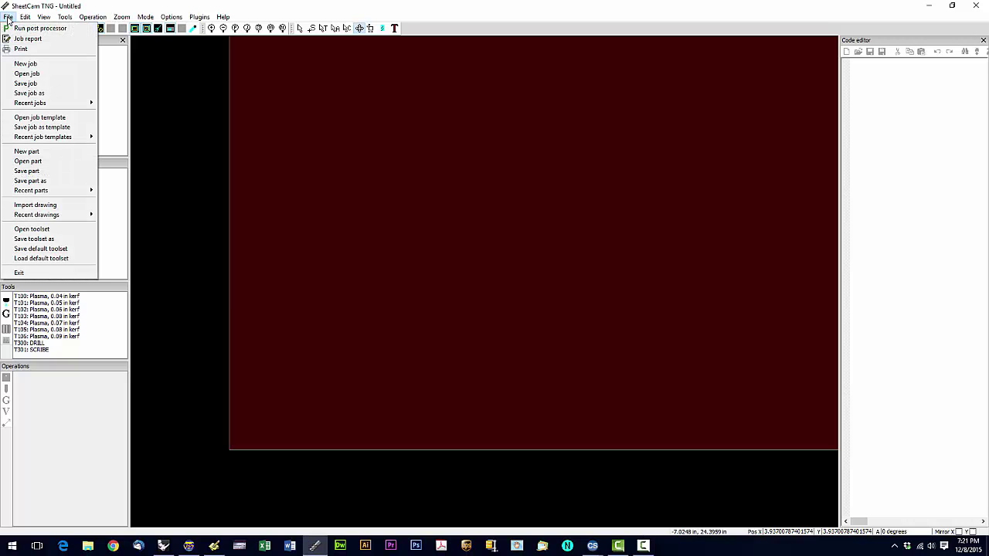
click(38, 207)
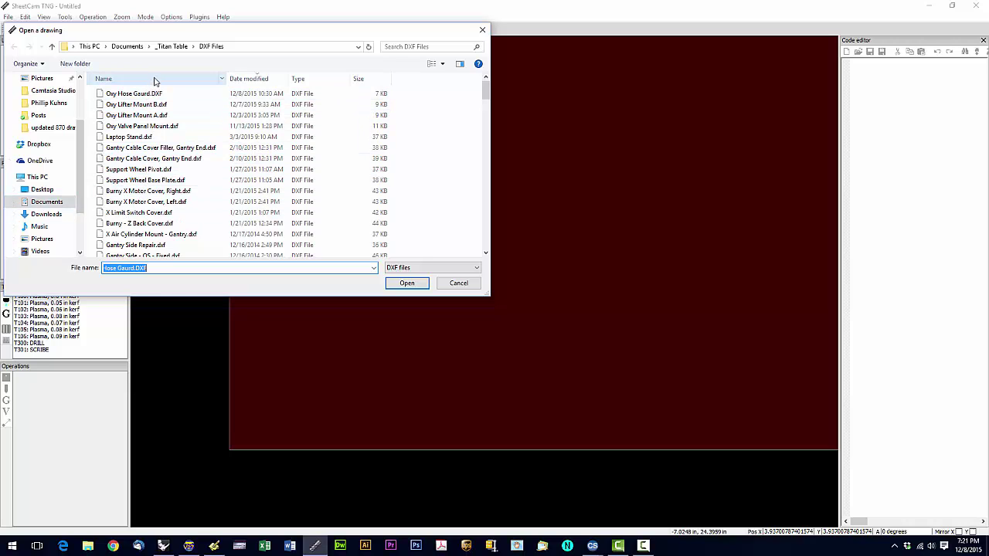
click(42, 191)
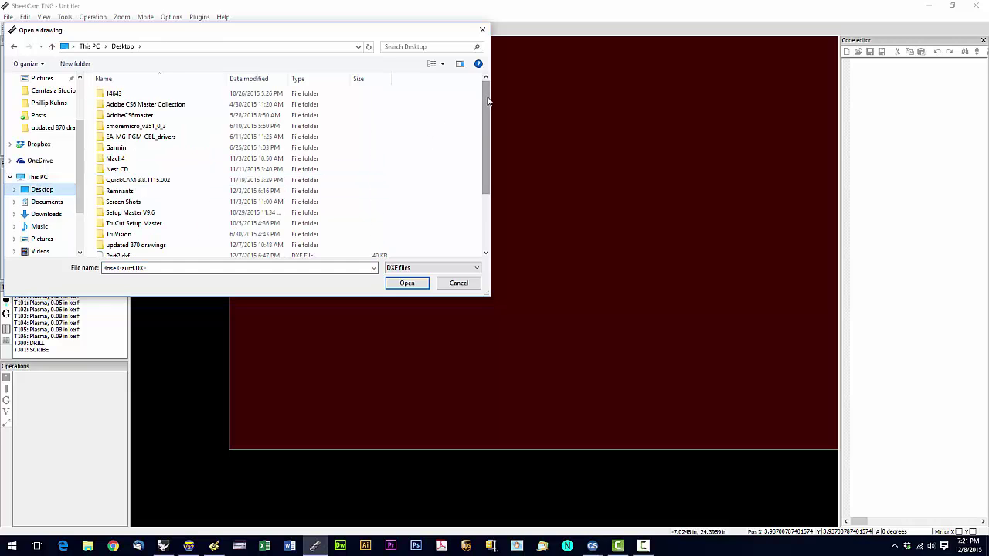
drag(487, 99, 486, 151)
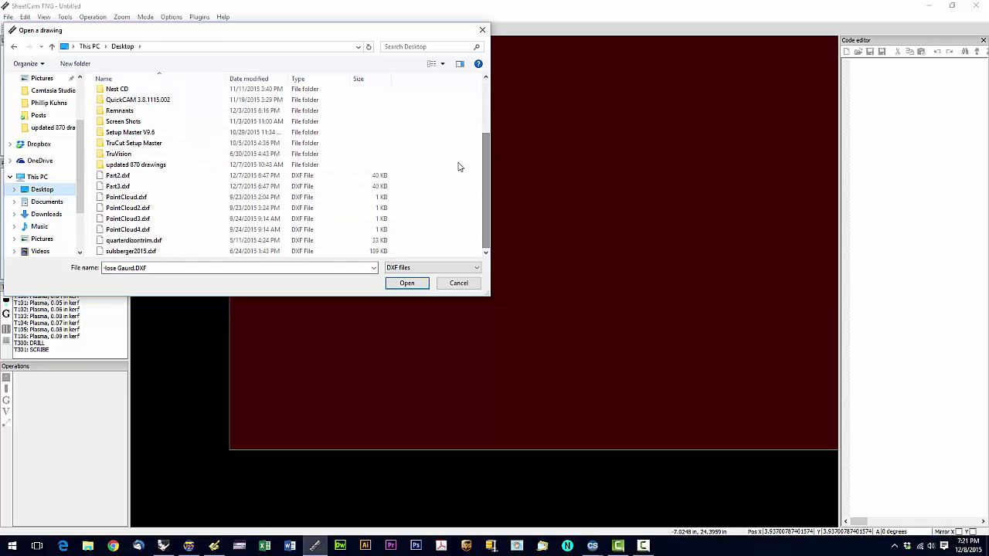
click(159, 192)
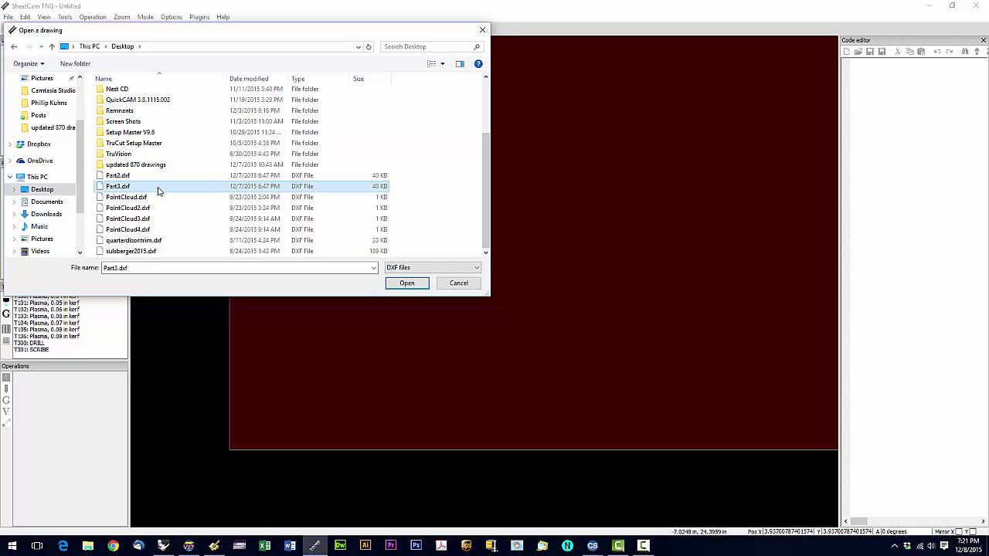
double_click(158, 191)
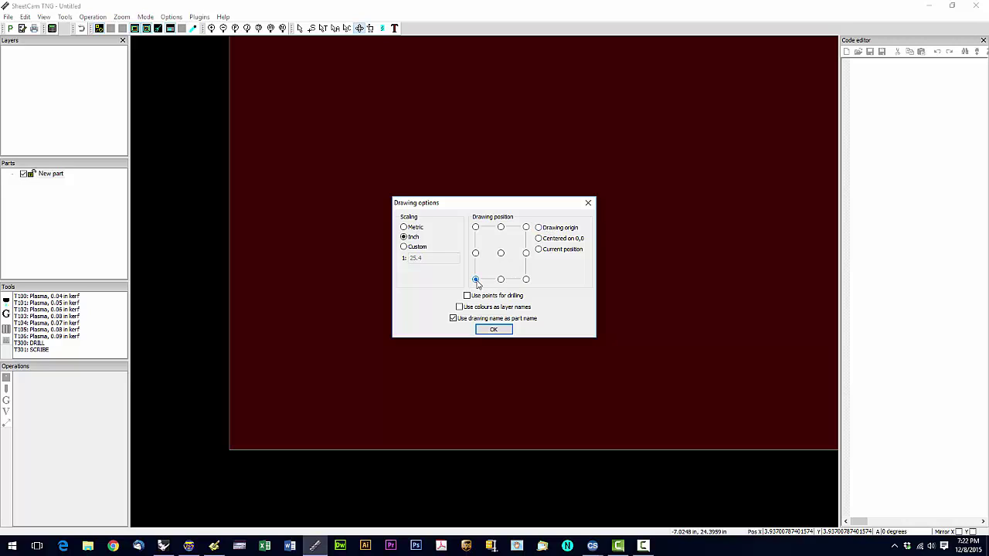
click(495, 330)
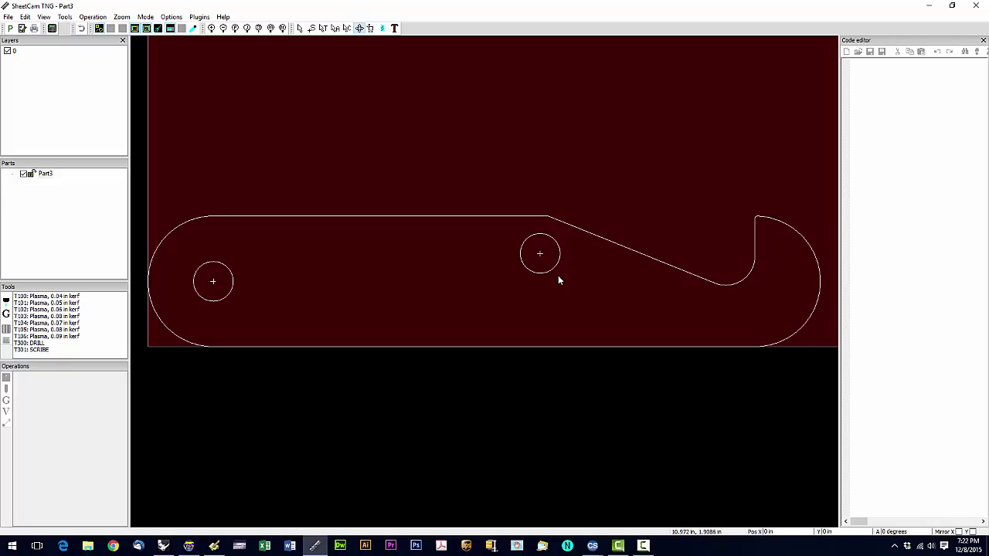
Start an outside offset jet cutting operation on layer 0 using tool T101: Plasma, 0.05 in kerf
click(313, 28)
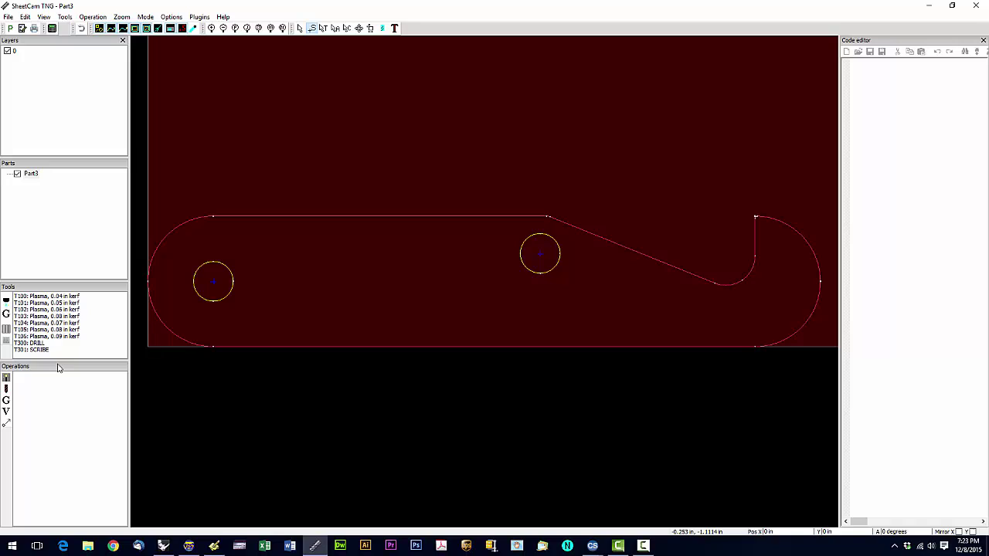
click(6, 378)
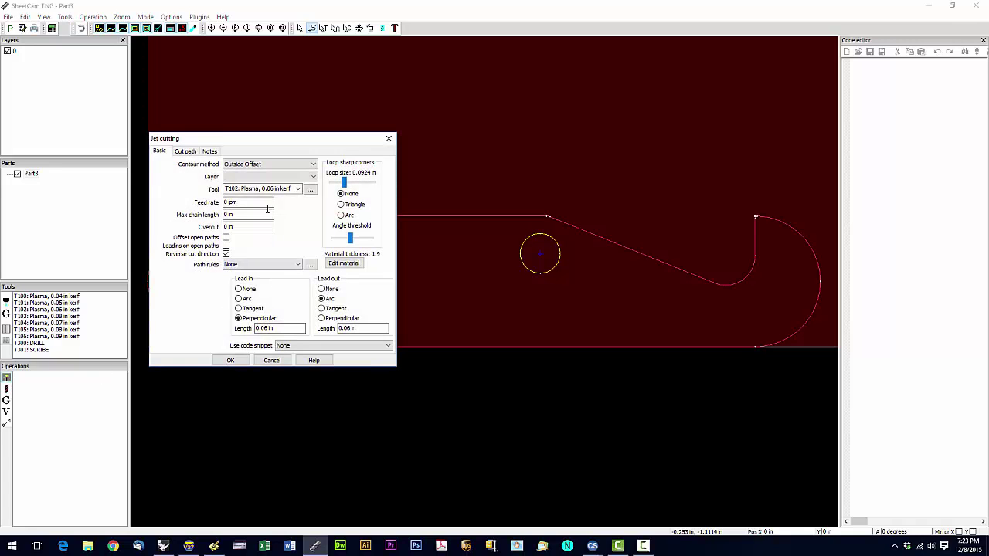
drag(246, 144, 301, 111)
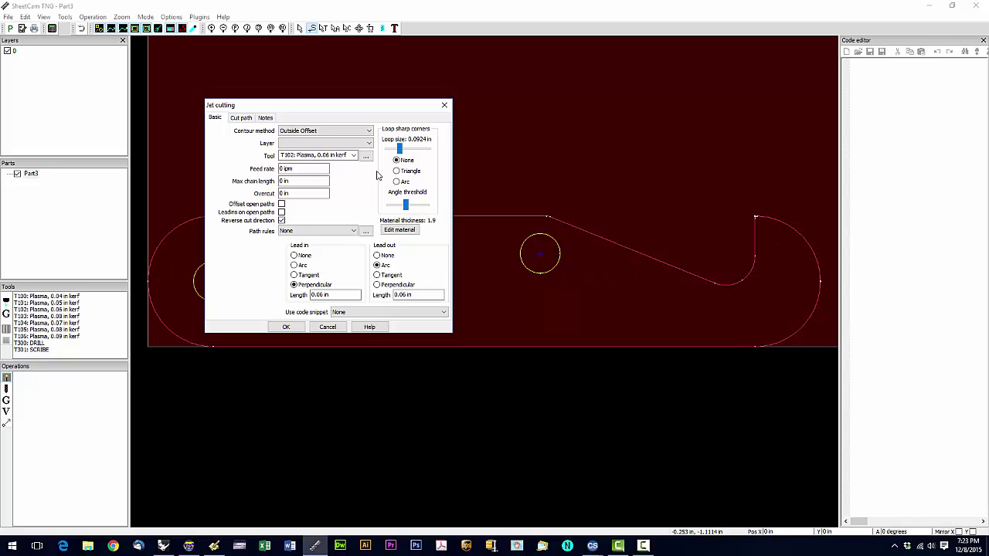
click(369, 144)
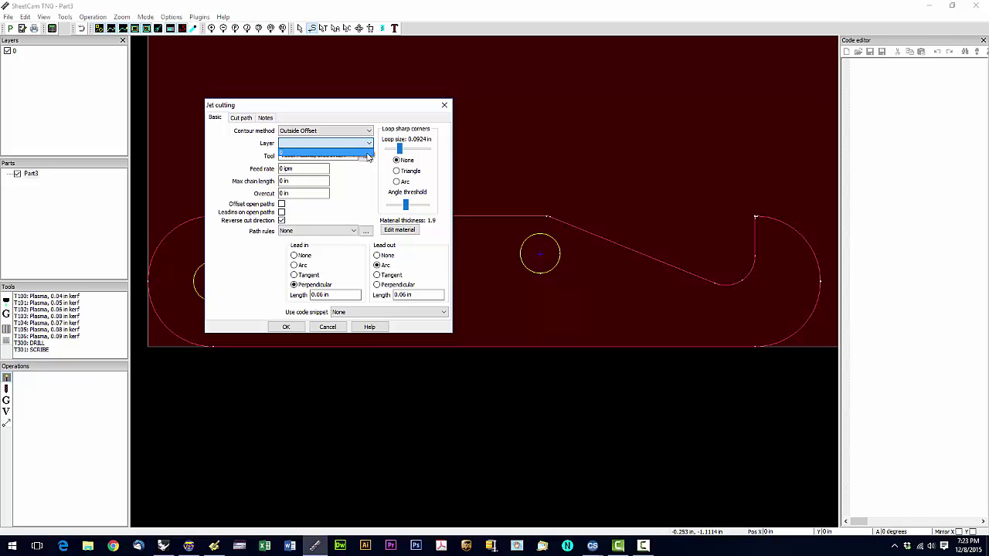
click(368, 154)
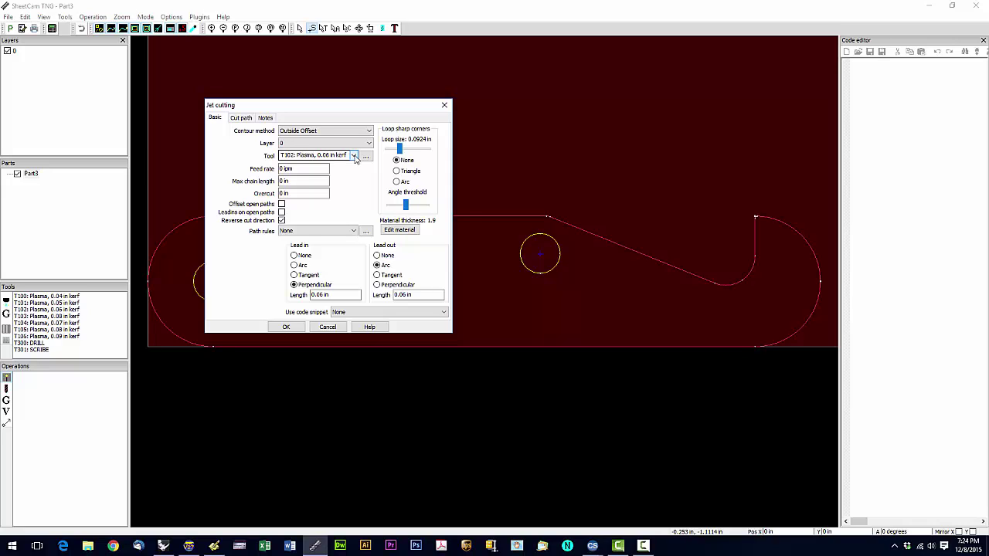
click(354, 156)
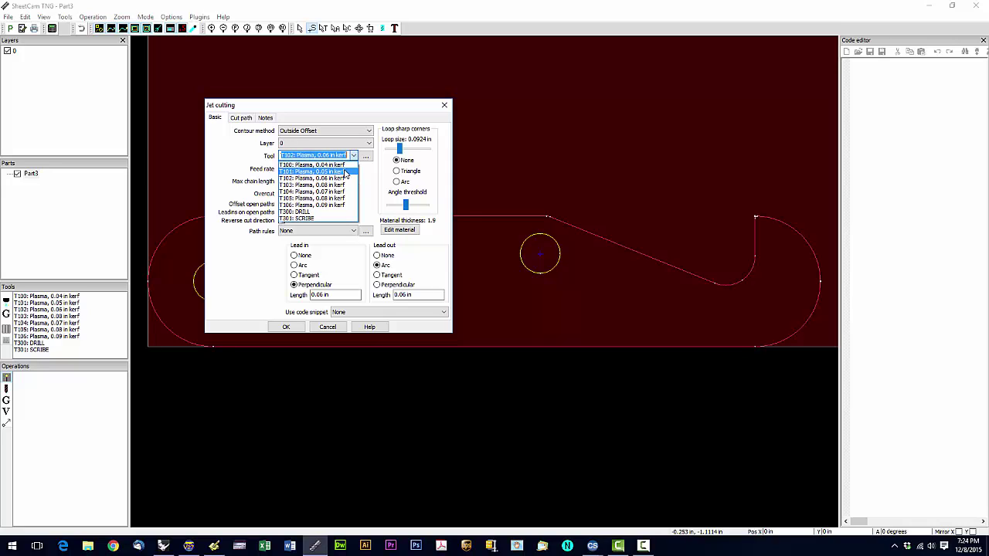
click(344, 171)
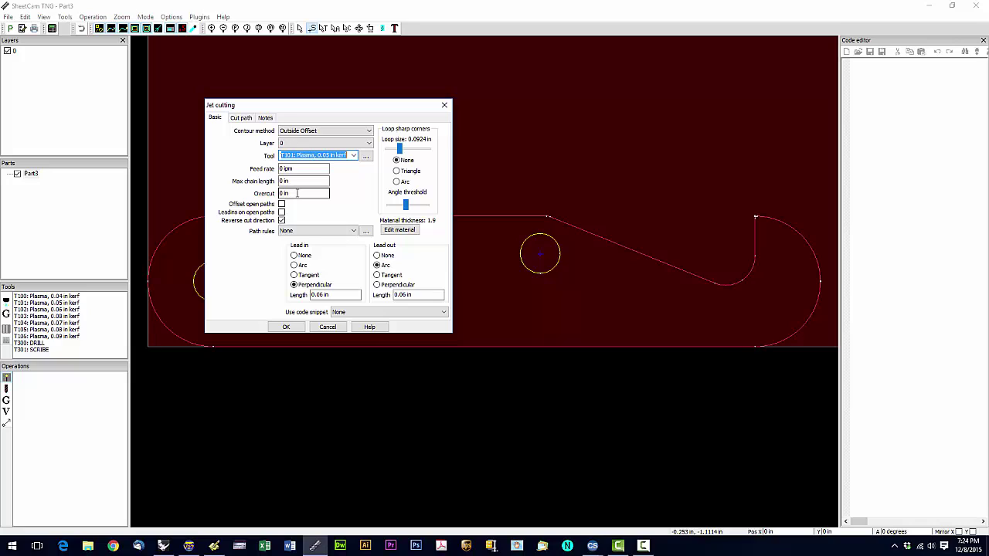
Set the overcut to 0.25 in, keeping reverse cut direction on and offset open paths off
click(296, 194)
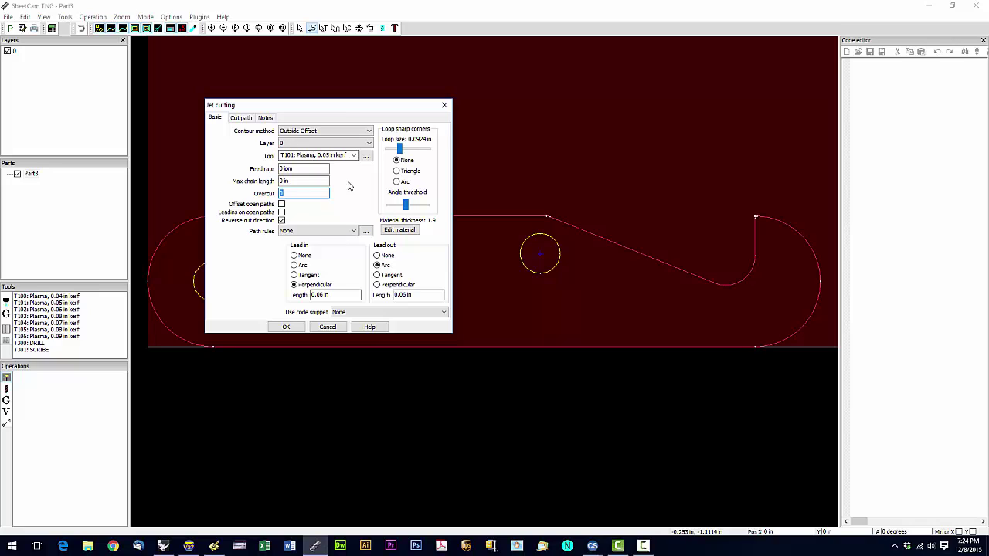
text(.25)
click(281, 221)
click(282, 205)
Use a 0.25 in arc lead-in and a 0.05 in arc lead-out, and create the jet cutting operation
click(294, 256)
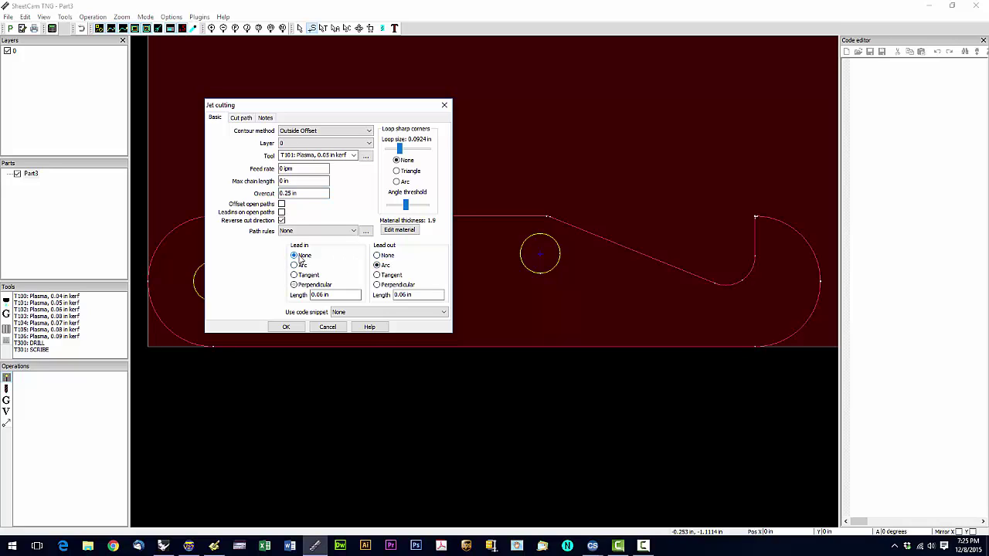
click(377, 256)
click(377, 265)
drag(348, 294, 287, 299)
text(.)
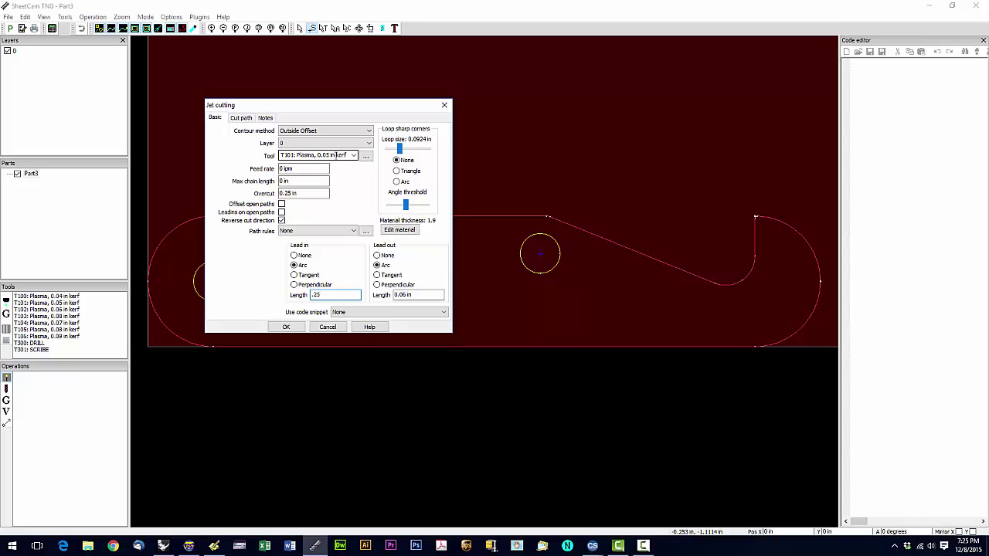
double_click(392, 294)
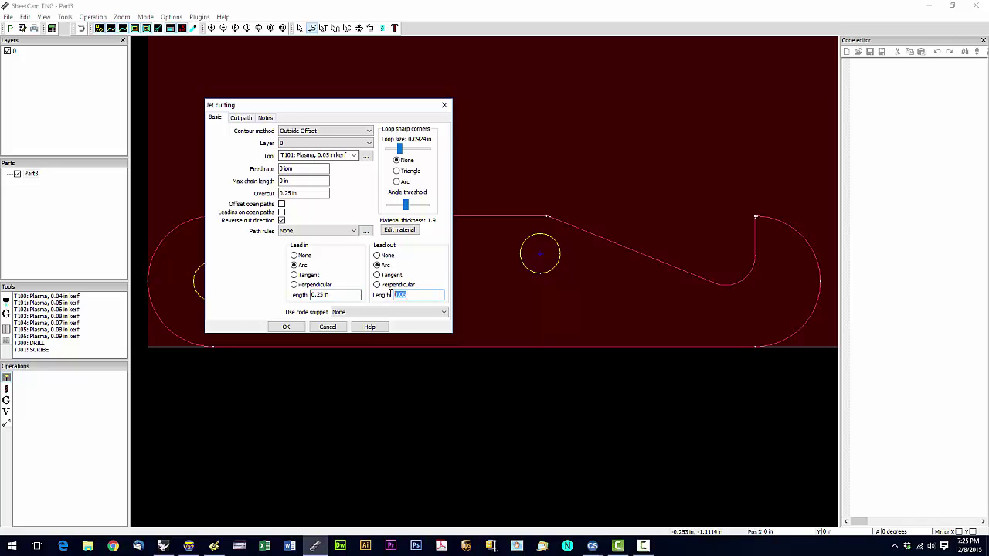
text(.05)
click(286, 327)
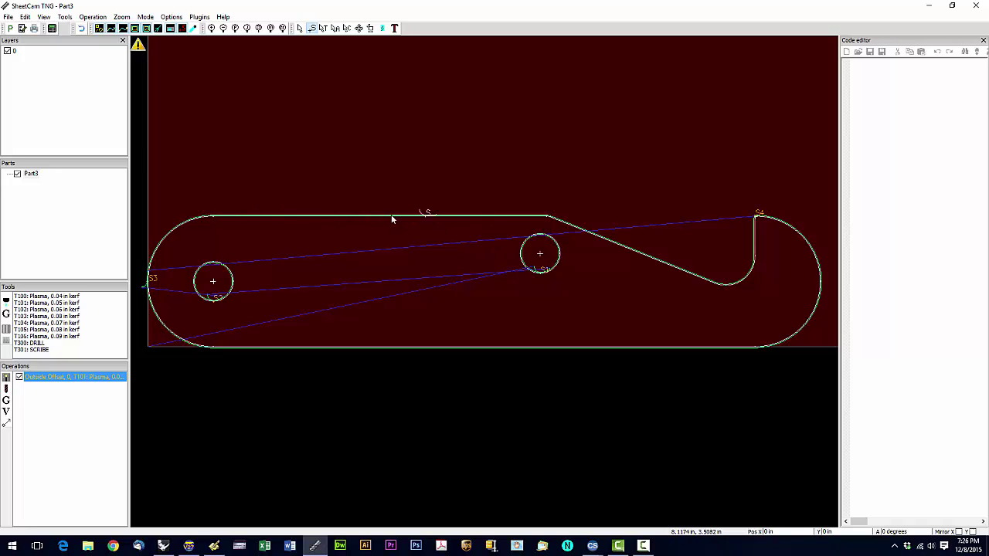
Move the outer contour's start point onto the sloped edge between the second hole and the hook
click(253, 215)
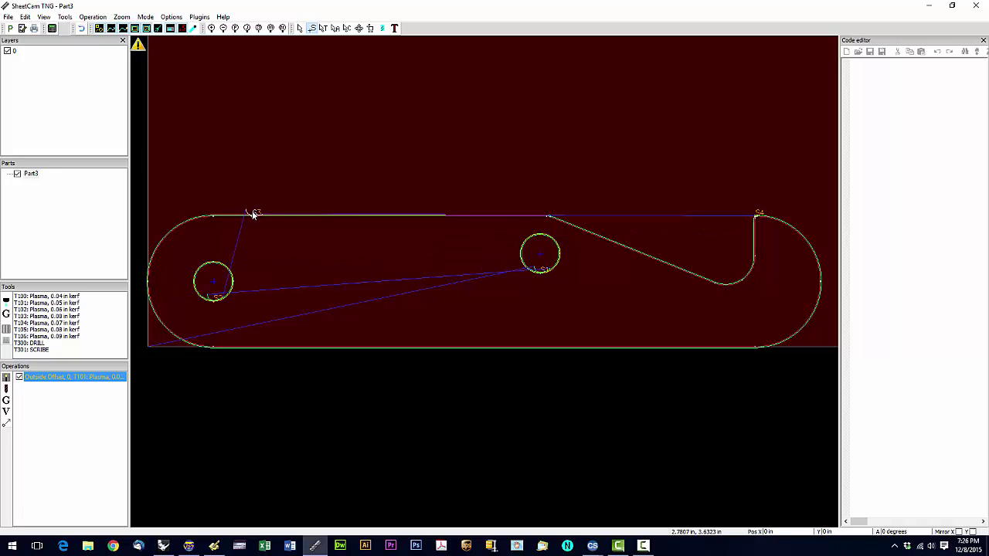
click(640, 256)
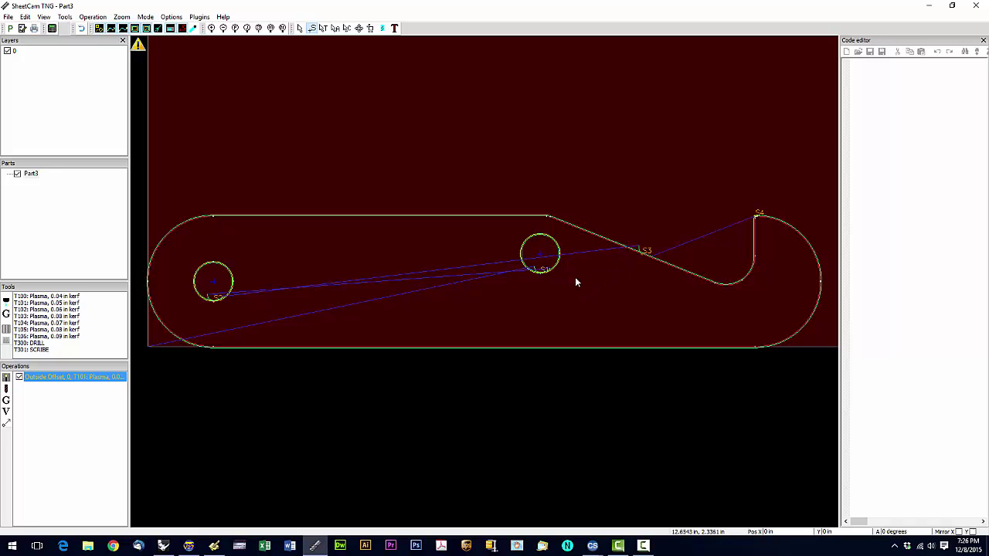
click(300, 29)
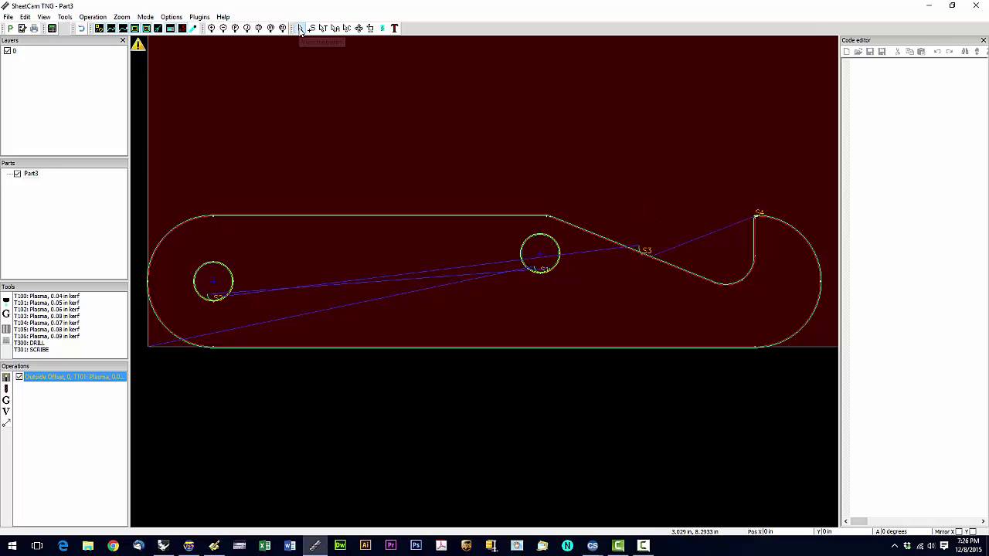
scroll(661, 254, up, 5)
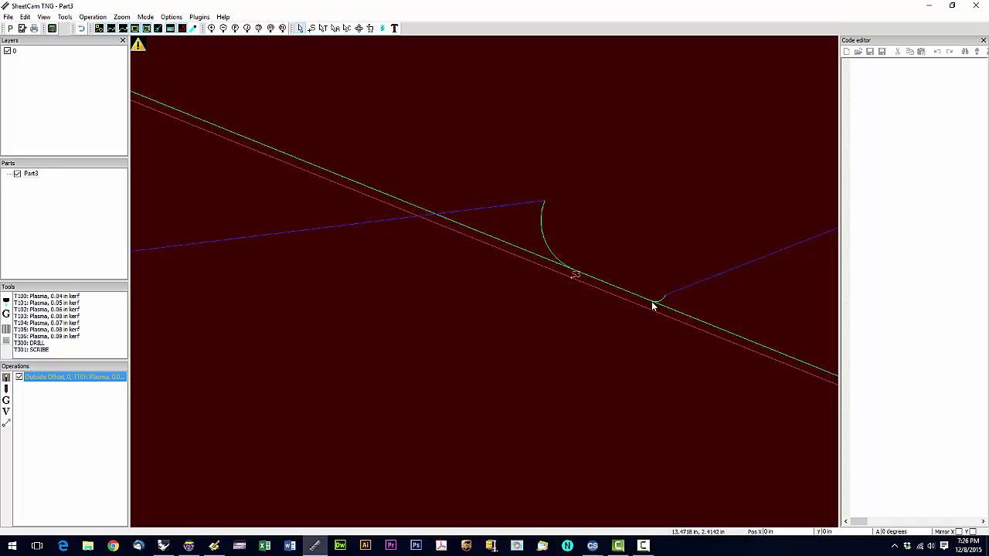
click(570, 273)
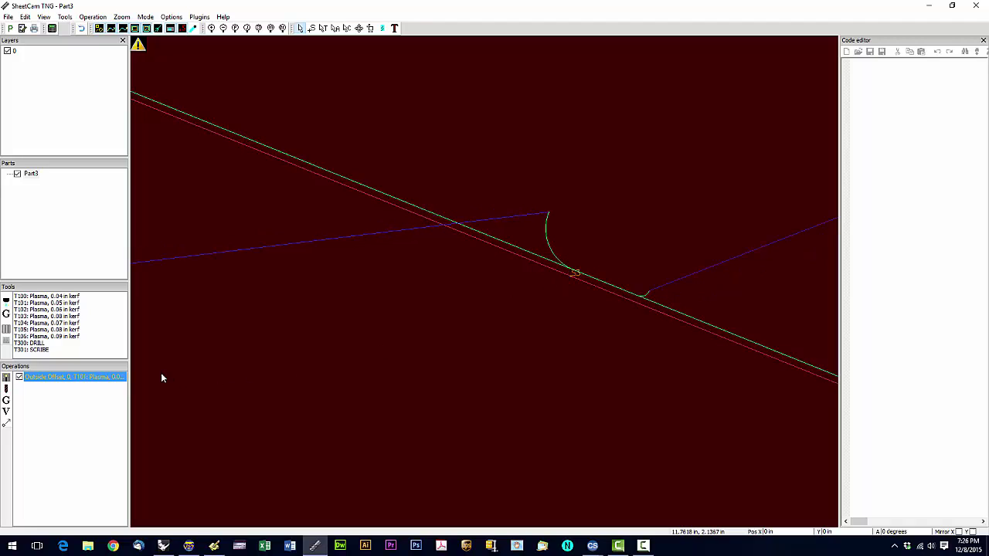
Set the overcut of the outside offset operation to 0 in
double_click(114, 378)
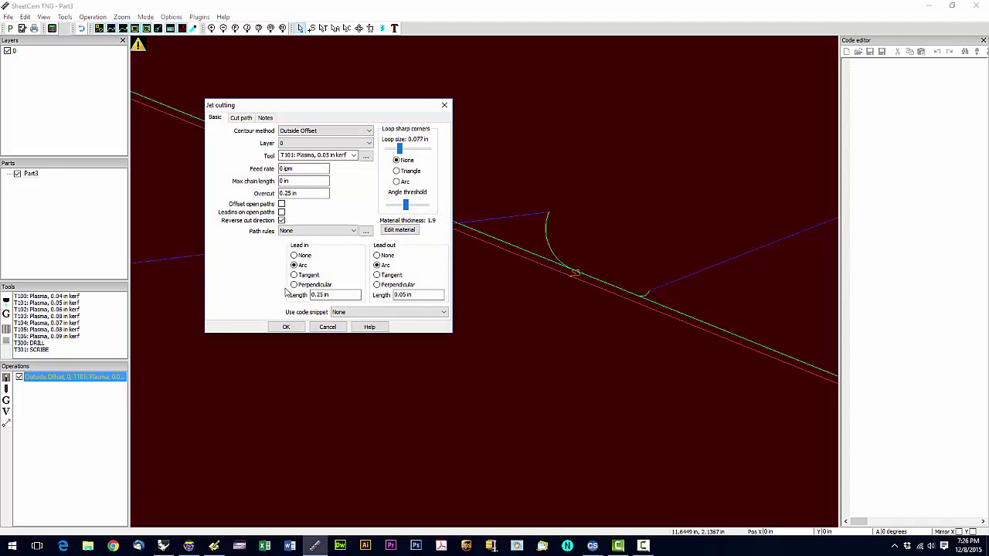
drag(305, 193, 274, 194)
text(0)
click(285, 327)
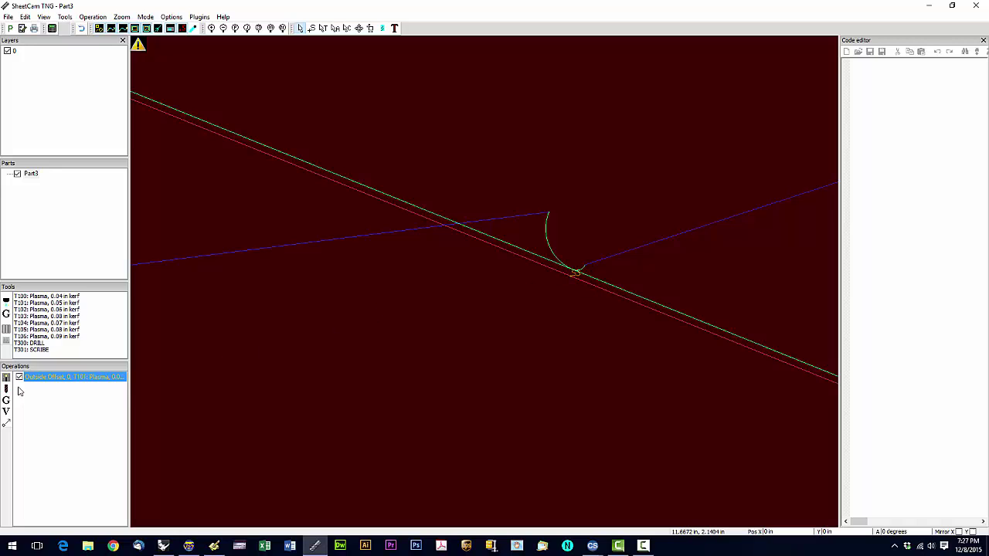
Restore the outside offset operation's overcut to 0.25 in
double_click(54, 379)
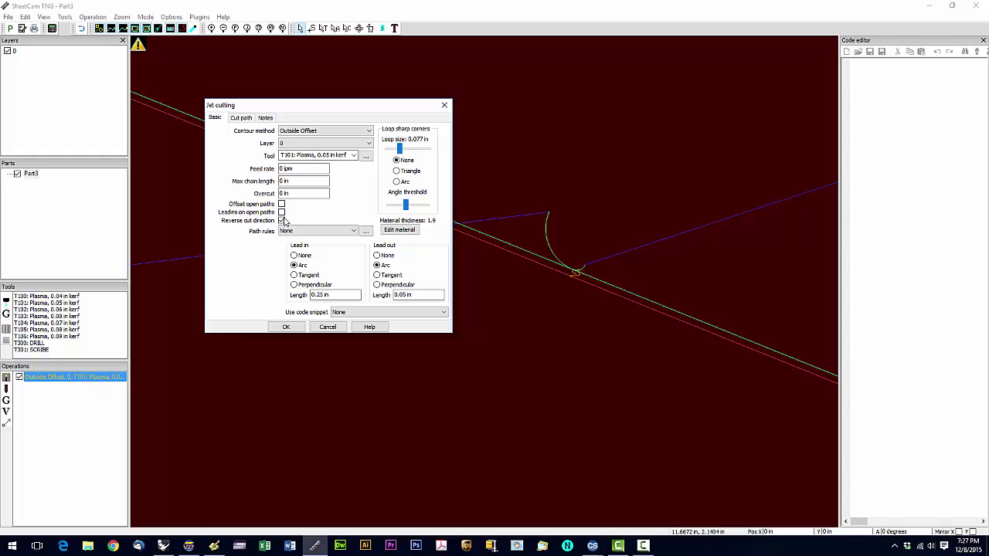
double_click(290, 193)
click(287, 327)
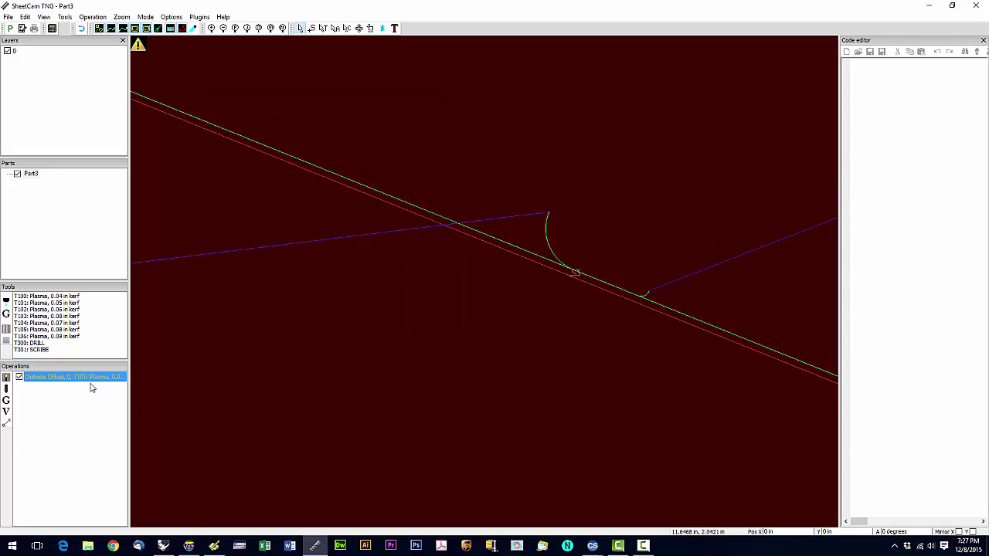
Read the operation's warning and examine the outer cut path around the part, especially the start point at the hook tip
mouse_move(145, 49)
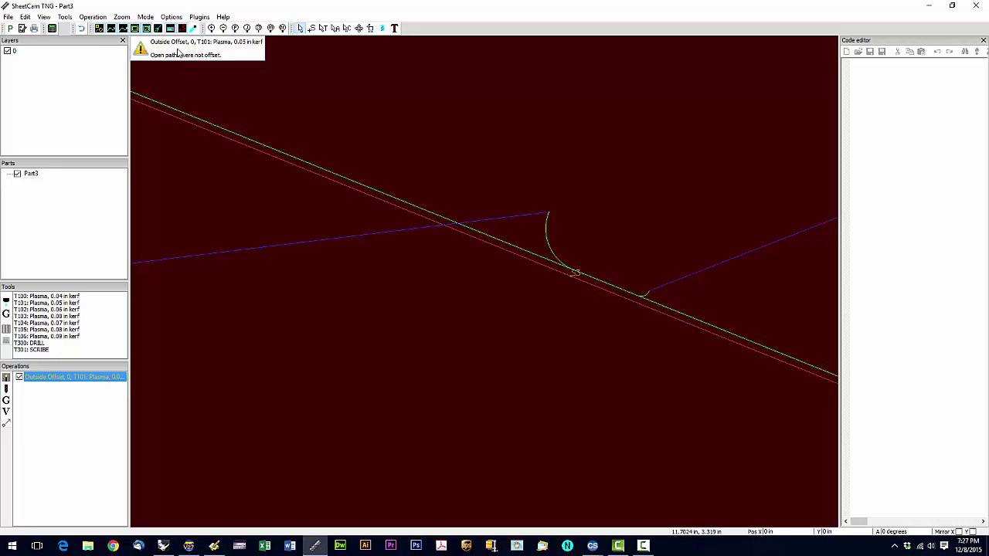
scroll(190, 210, down, 5)
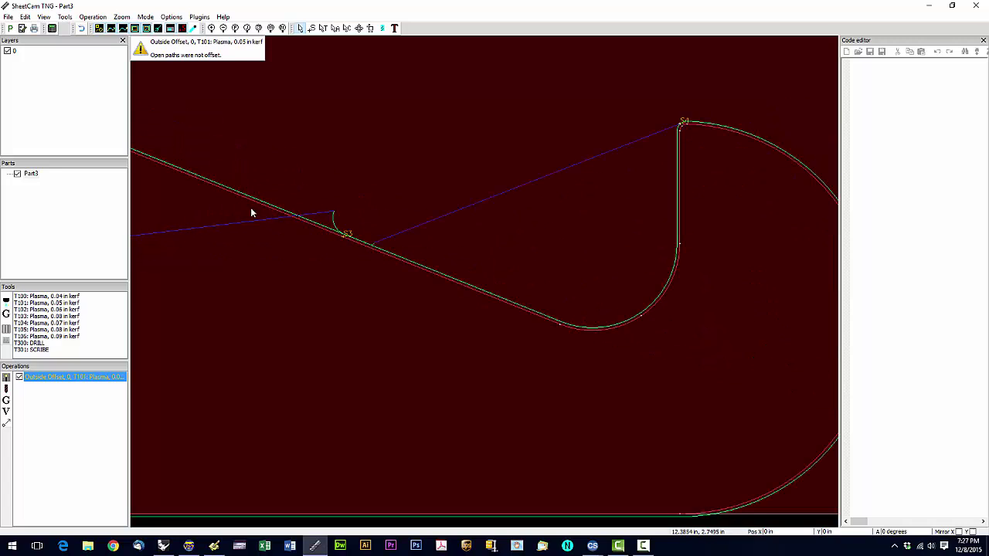
scroll(250, 208, down, 4)
scroll(250, 208, down, 2)
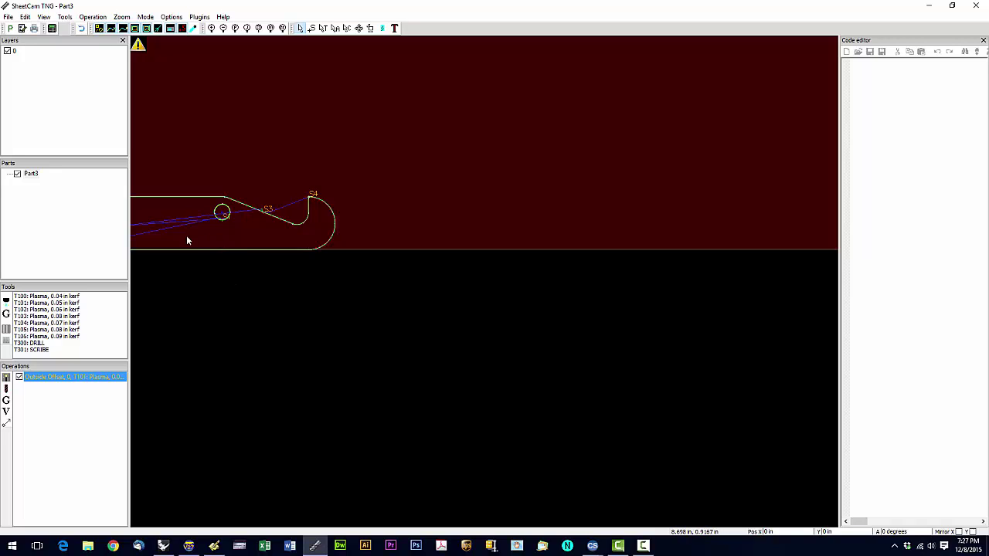
scroll(184, 238, down, 3)
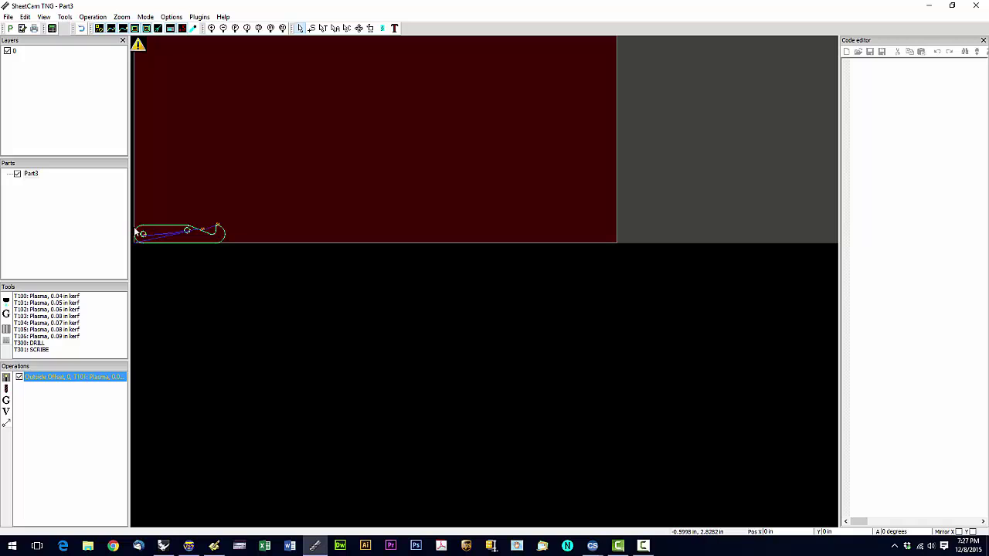
scroll(136, 232, up, 5)
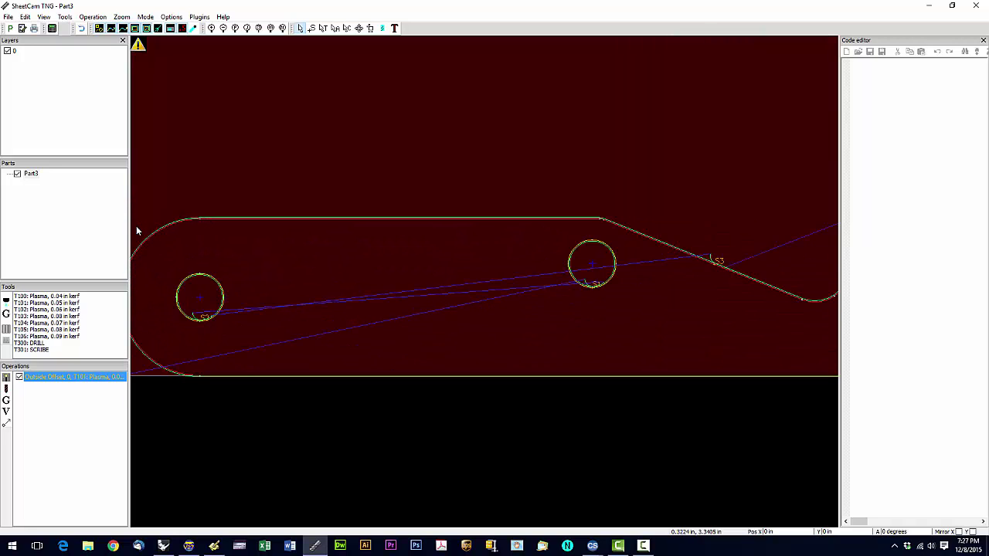
scroll(136, 230, down, 2)
scroll(558, 226, up, 2)
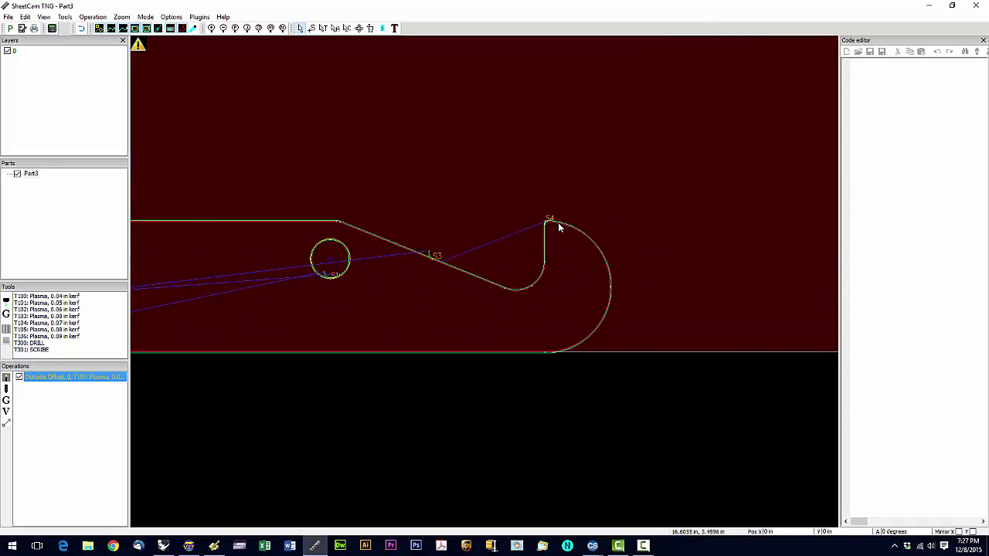
scroll(558, 224, up, 3)
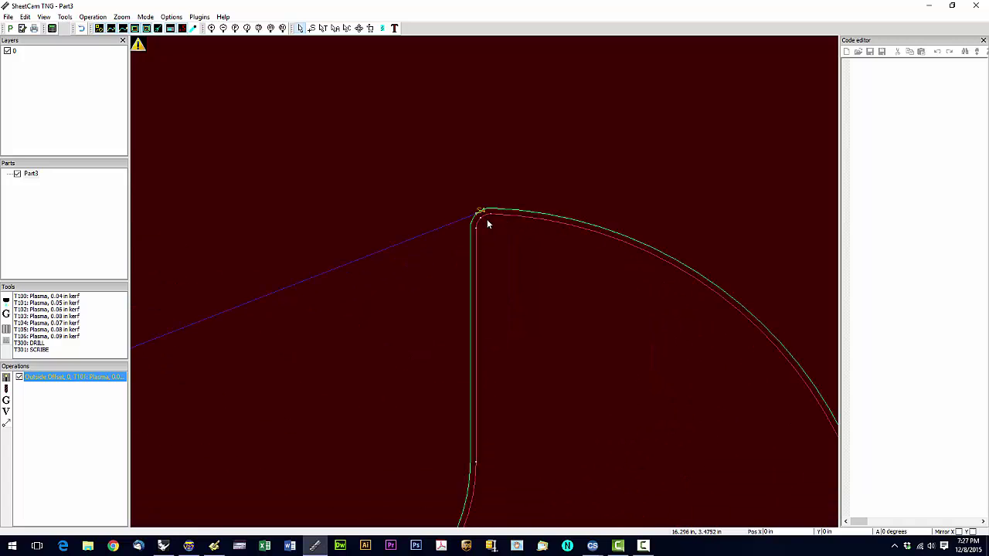
Examine the rounded corner at the hook tip, comparing the S4 start point with the offset cut path and the rest of the part
scroll(487, 223, up, 4)
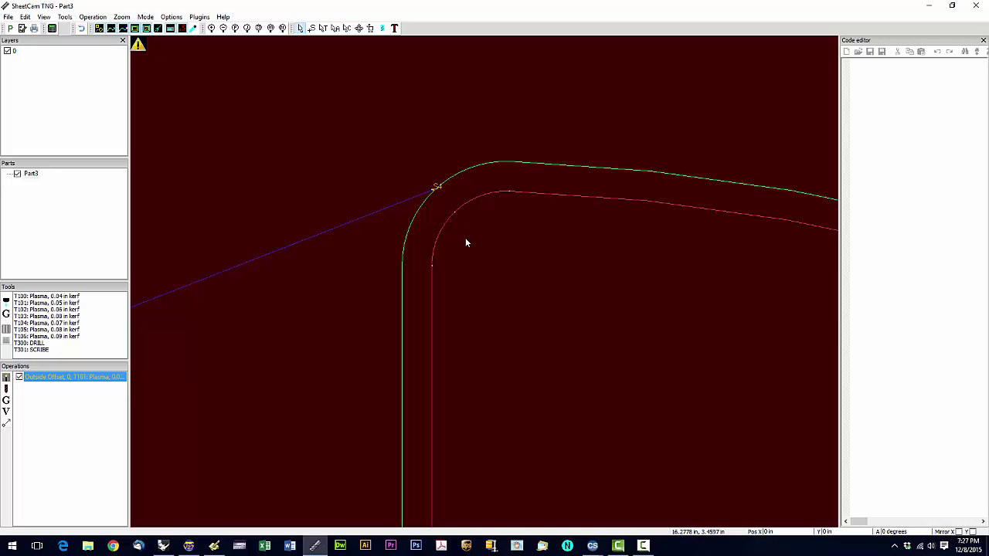
scroll(465, 237, down, 2)
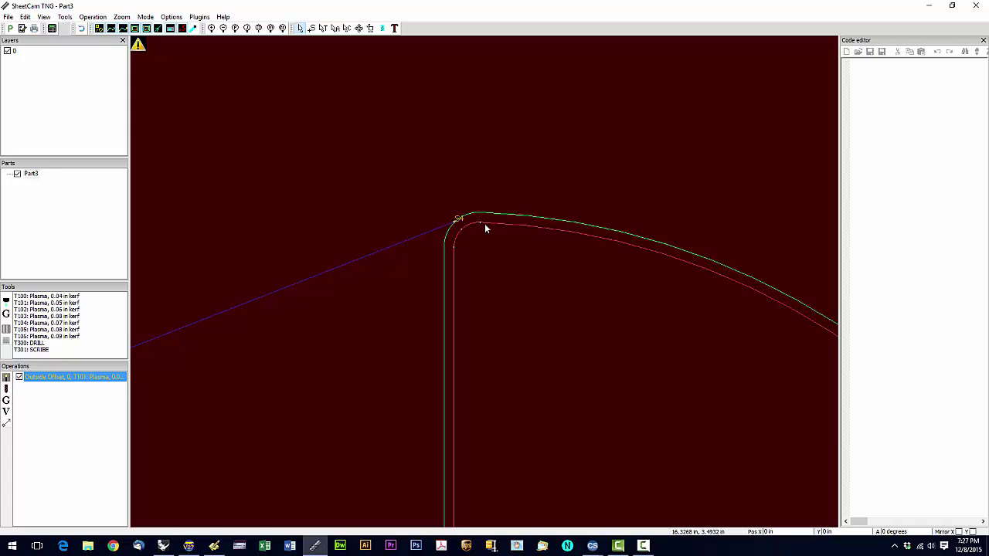
scroll(457, 252, up, 1)
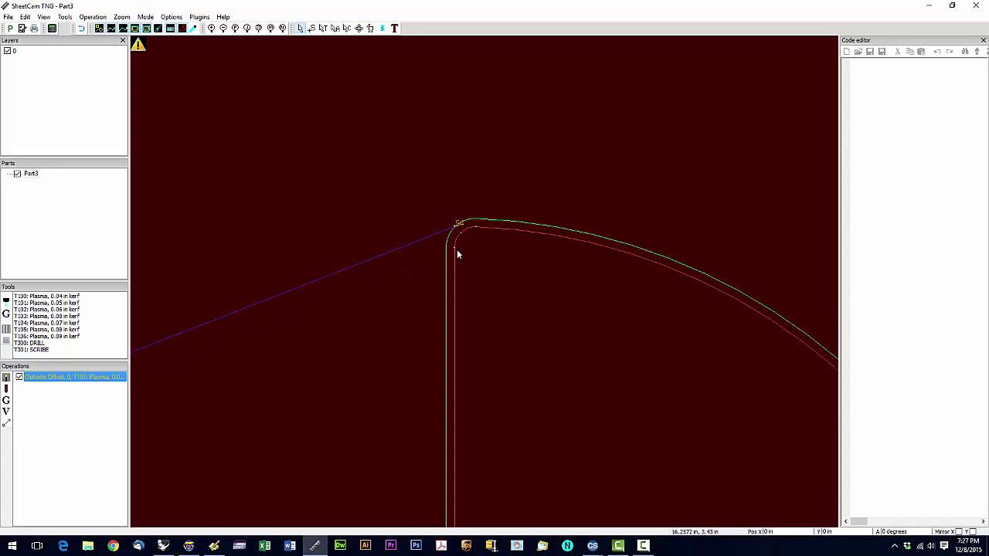
scroll(456, 252, up, 1)
scroll(457, 252, down, 3)
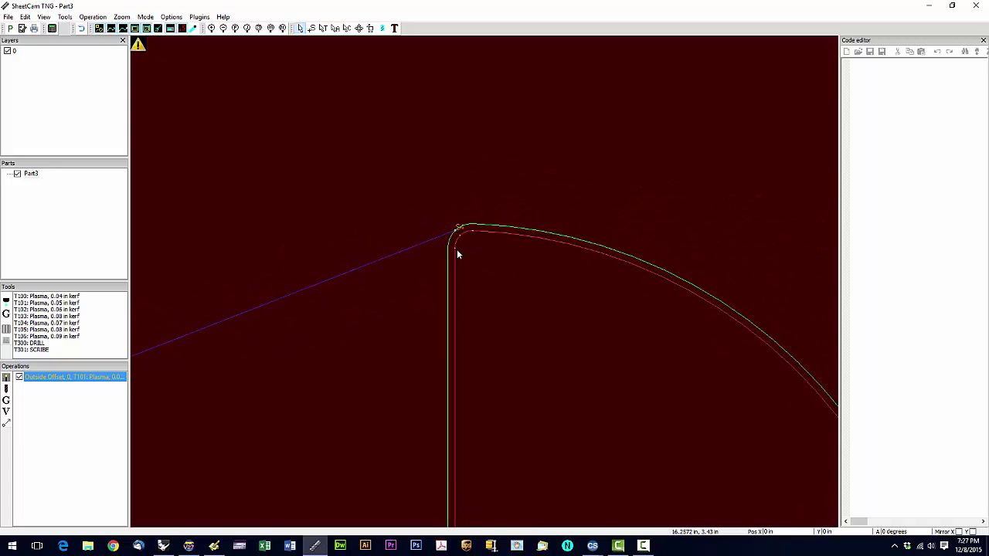
scroll(458, 251, down, 4)
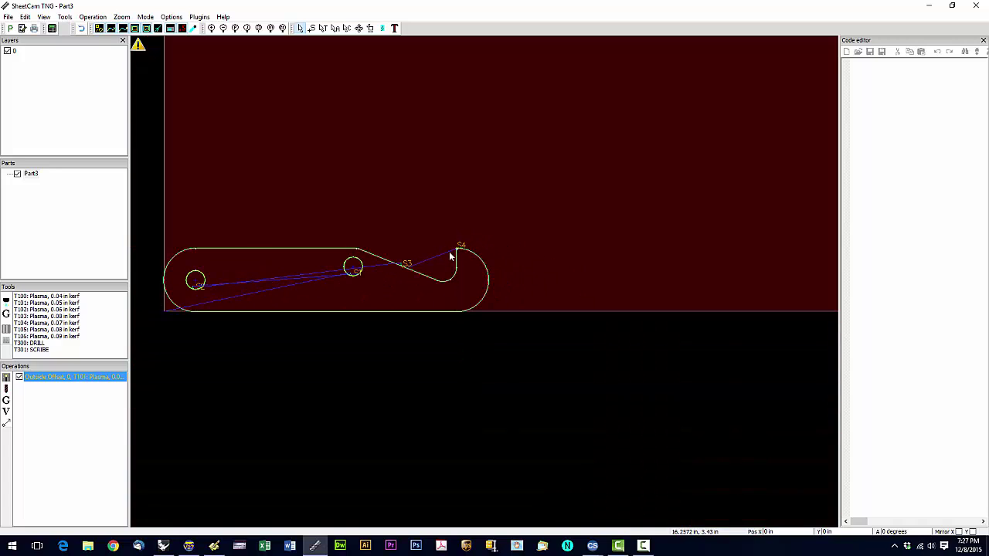
scroll(156, 268, up, 2)
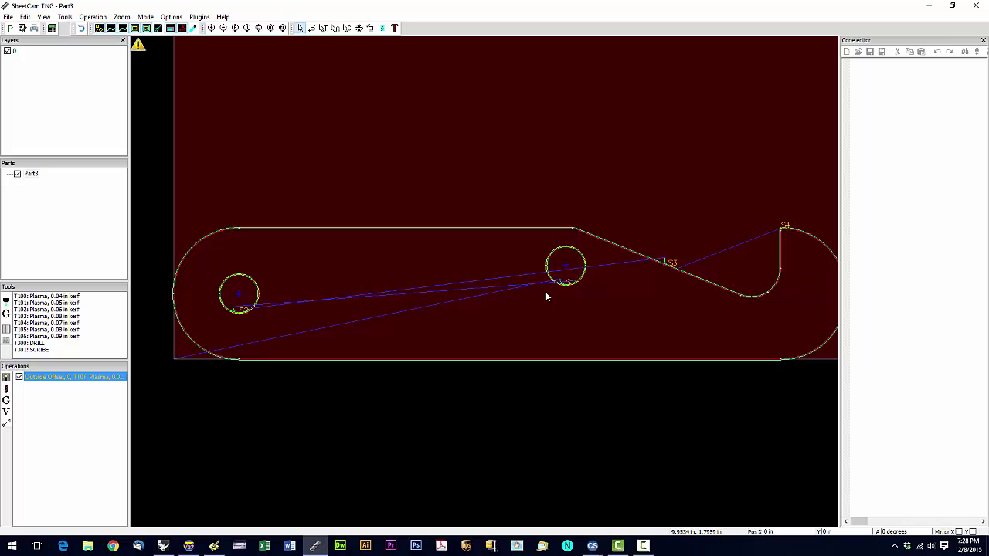
scroll(545, 292, down, 2)
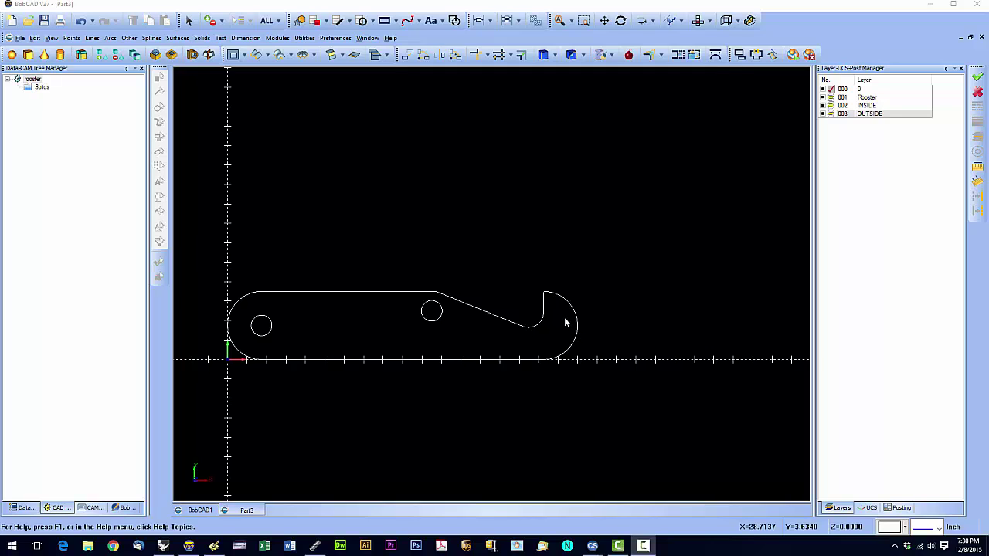
Return to SheetCam and inspect the small piece of geometry at the S4 marker just outside the hook tip
click(314, 548)
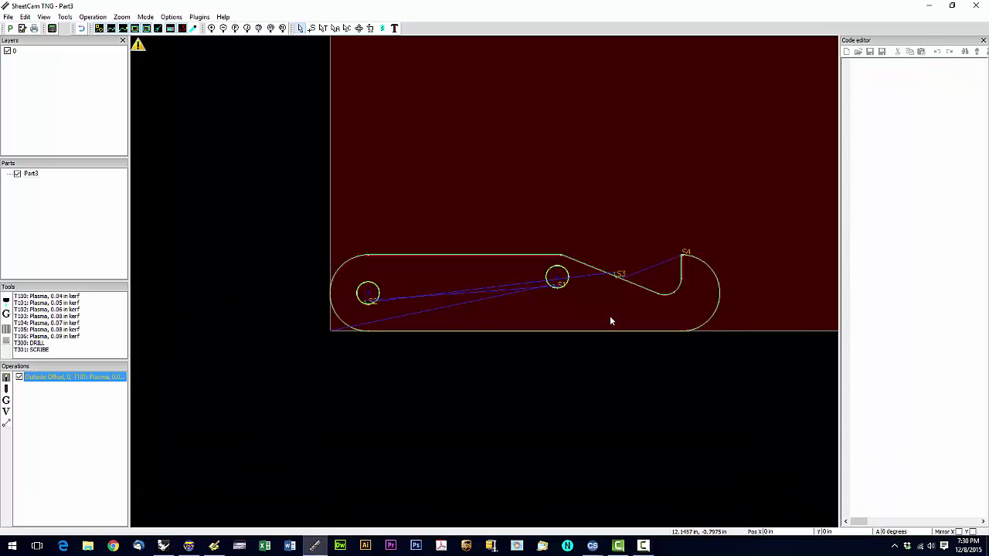
scroll(694, 263, up, 3)
scroll(684, 253, up, 3)
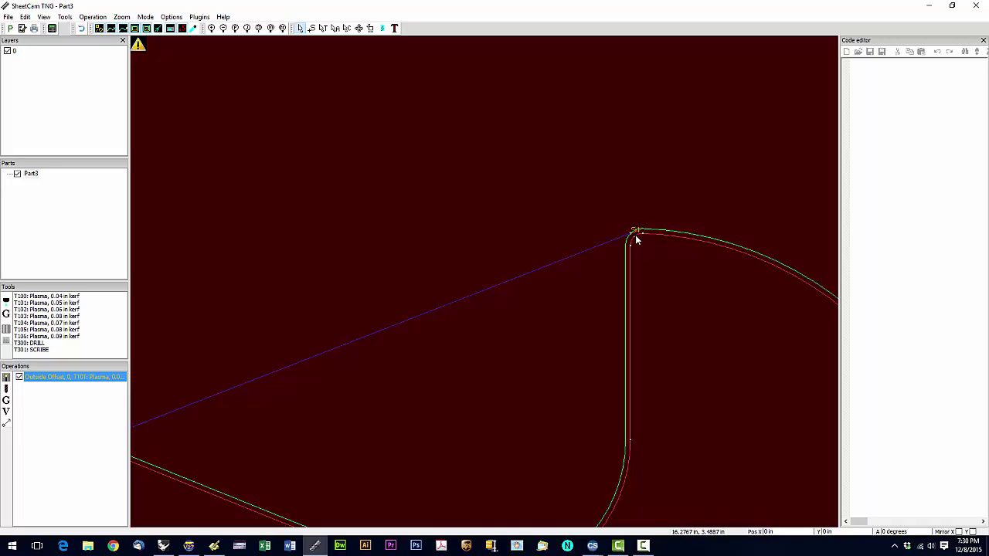
scroll(637, 241, up, 3)
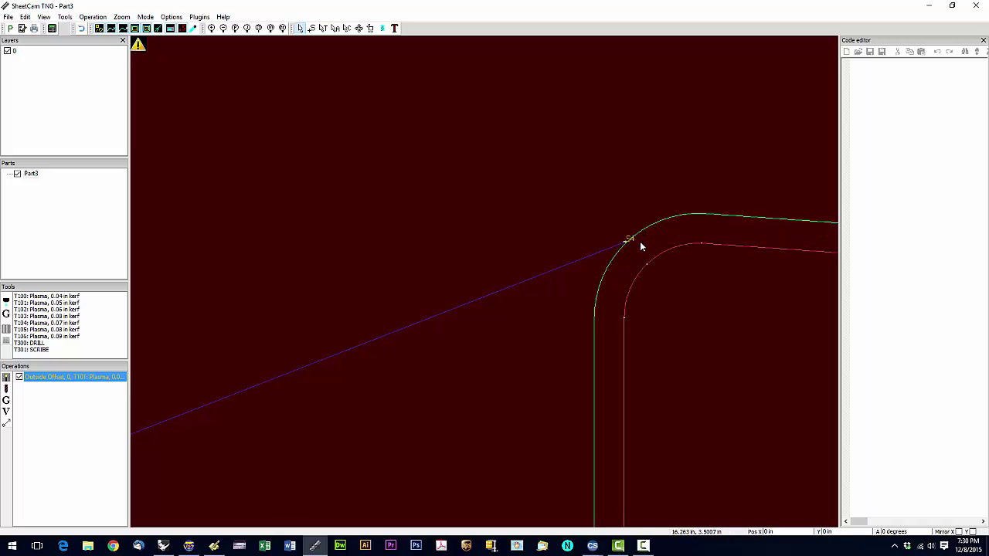
scroll(638, 242, up, 3)
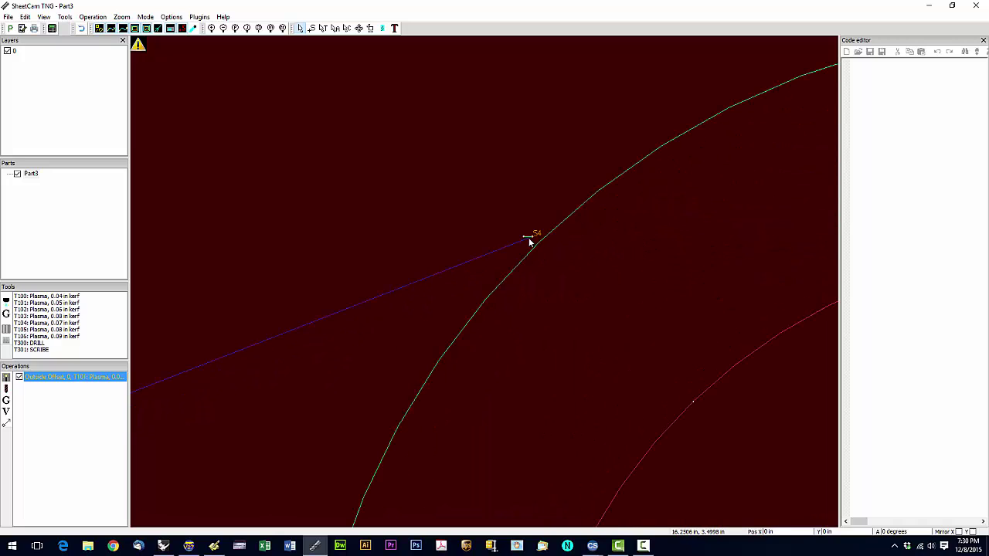
scroll(529, 241, down, 5)
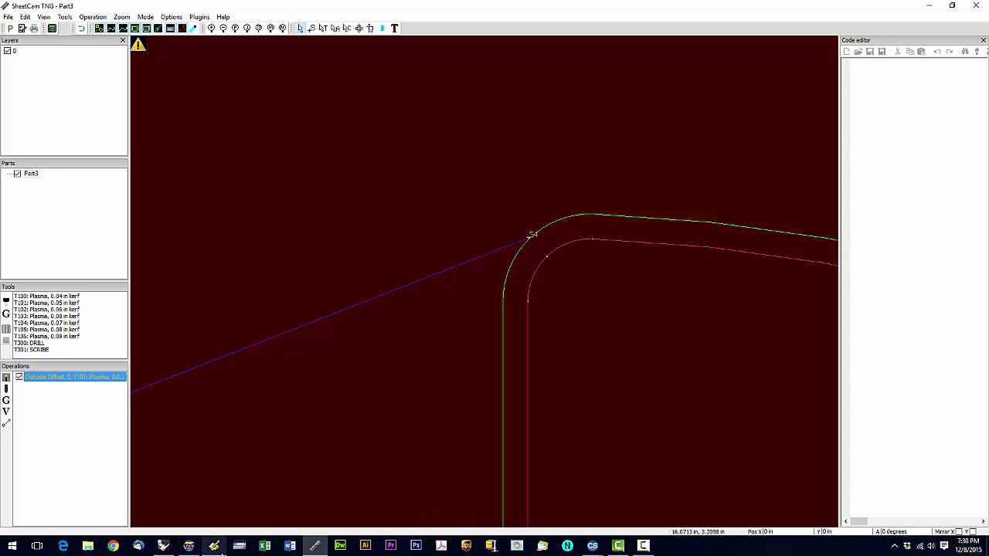
Switch to BobCAD and delete the tiny stray line just outside the rounded corner of the hook tip
mouse_move(222, 553)
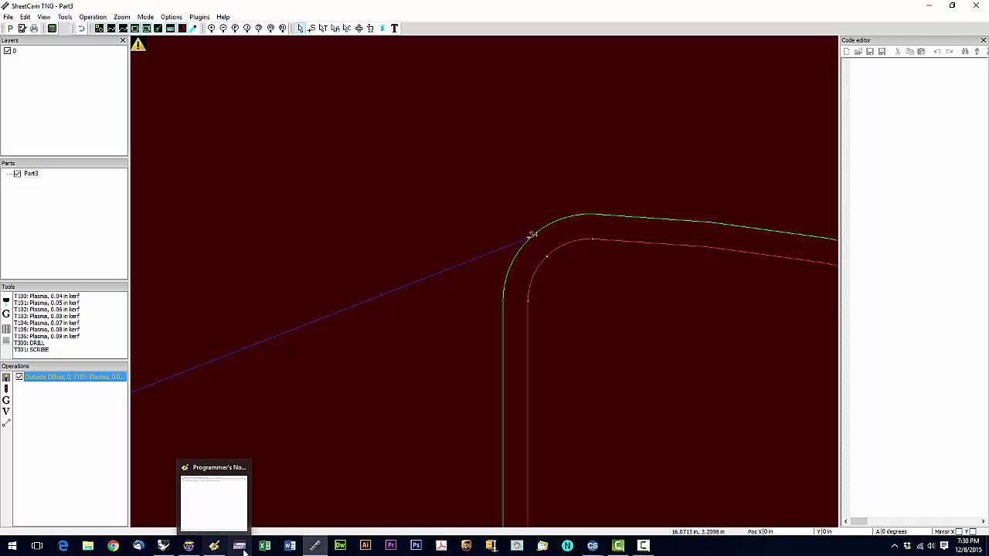
click(189, 546)
scroll(541, 294, up, 10)
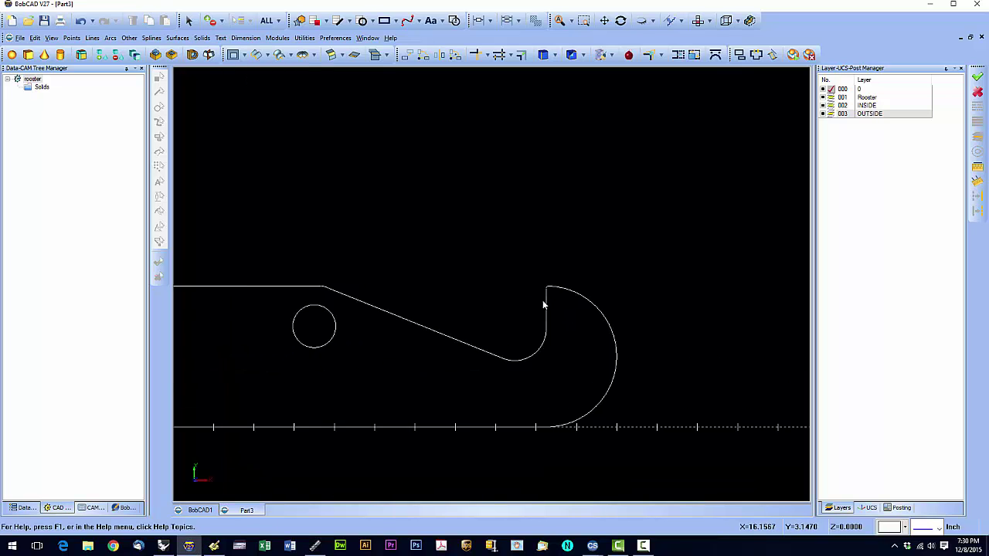
scroll(542, 326, up, 10)
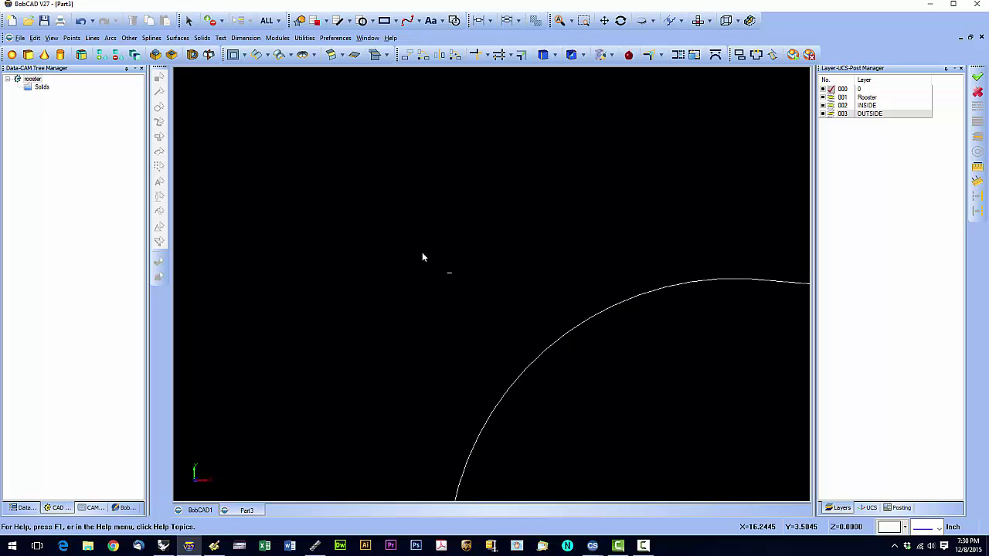
click(188, 21)
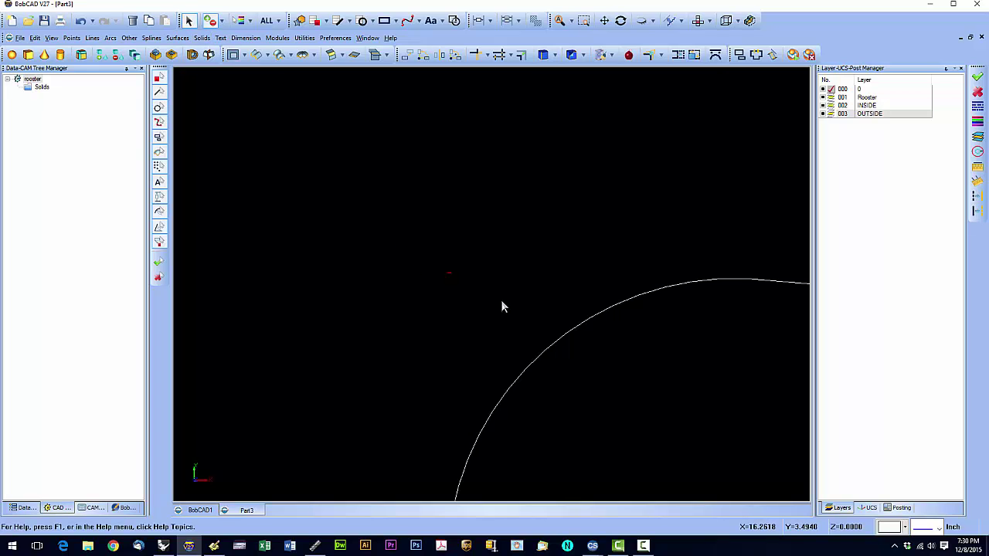
key(Escape)
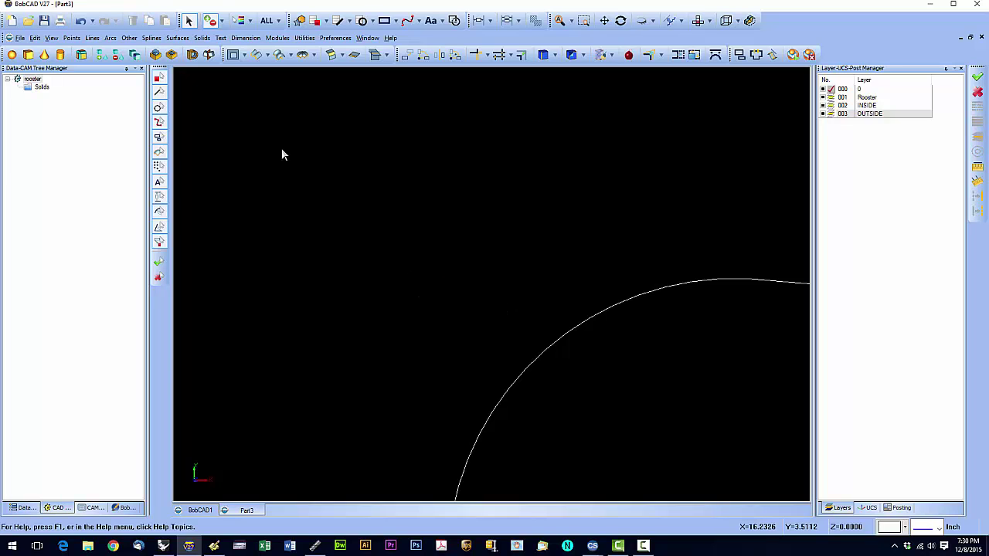
Save the cleaned drawing to the Desktop as Part3 in AutoCAD DXF format
click(19, 38)
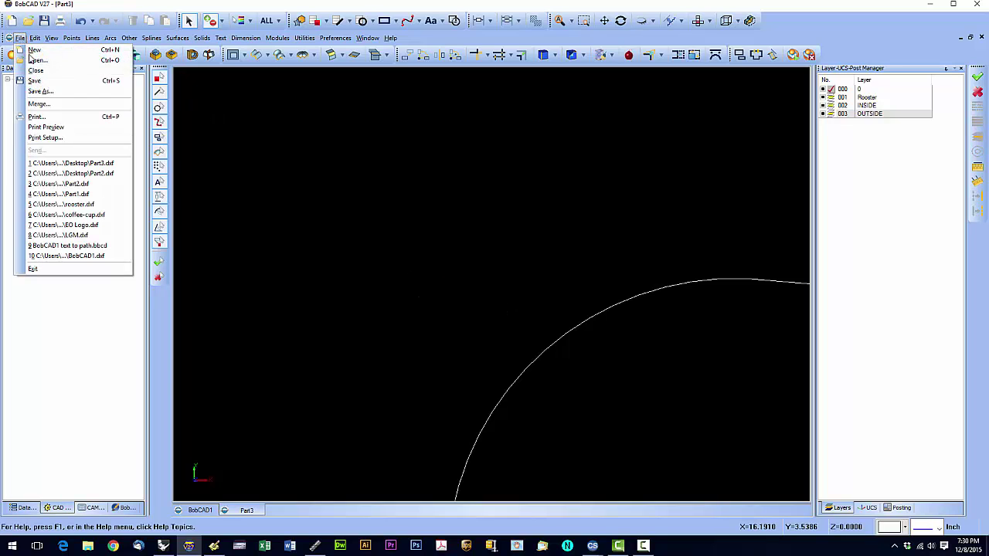
click(45, 92)
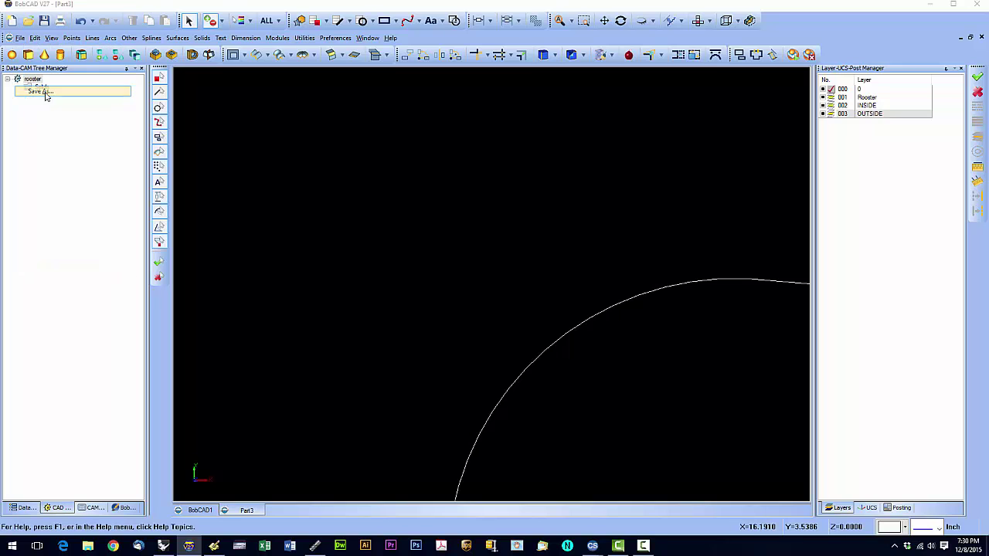
click(518, 360)
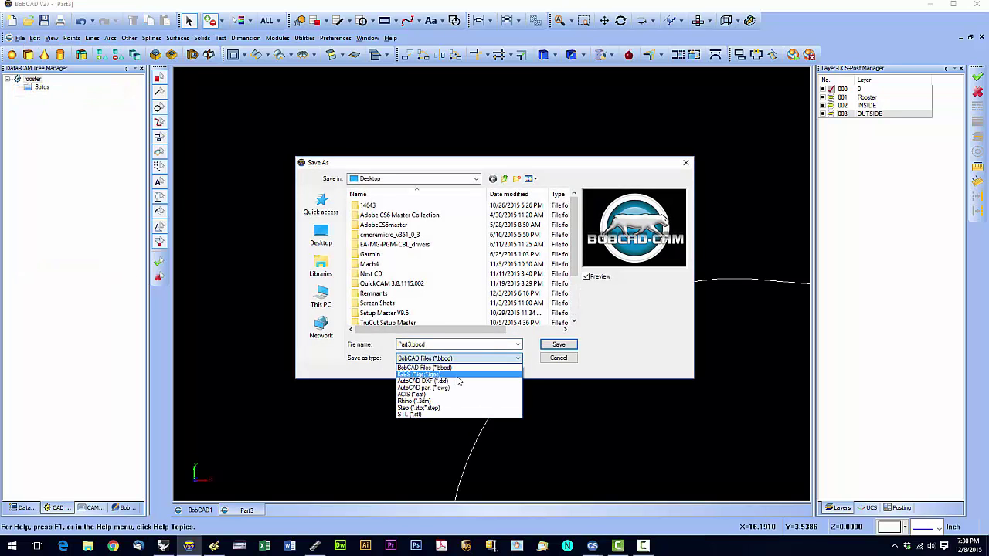
click(449, 382)
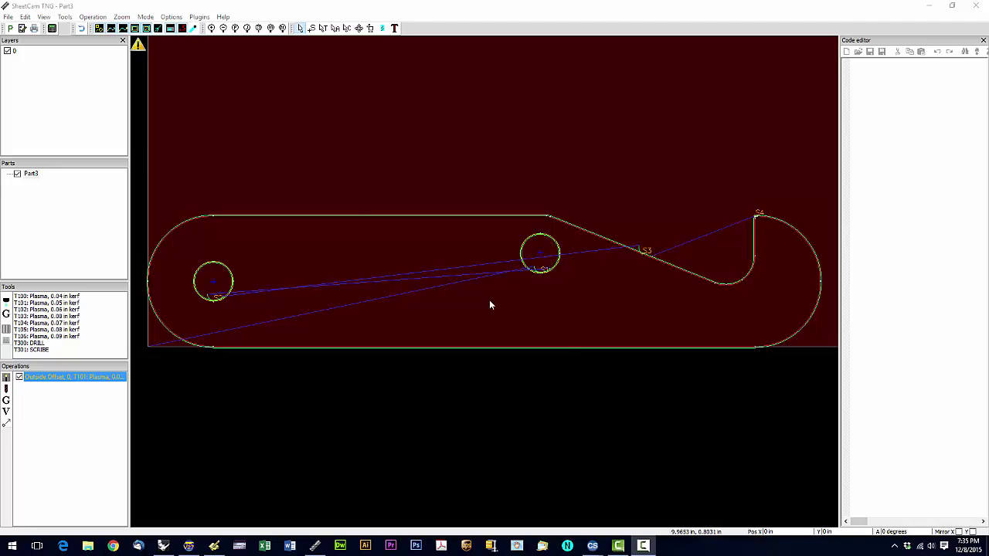
In SheetCam, import Part3.dxf from the Desktop with inch scaling, lower-left drawing position and the drawing name as part name
click(9, 17)
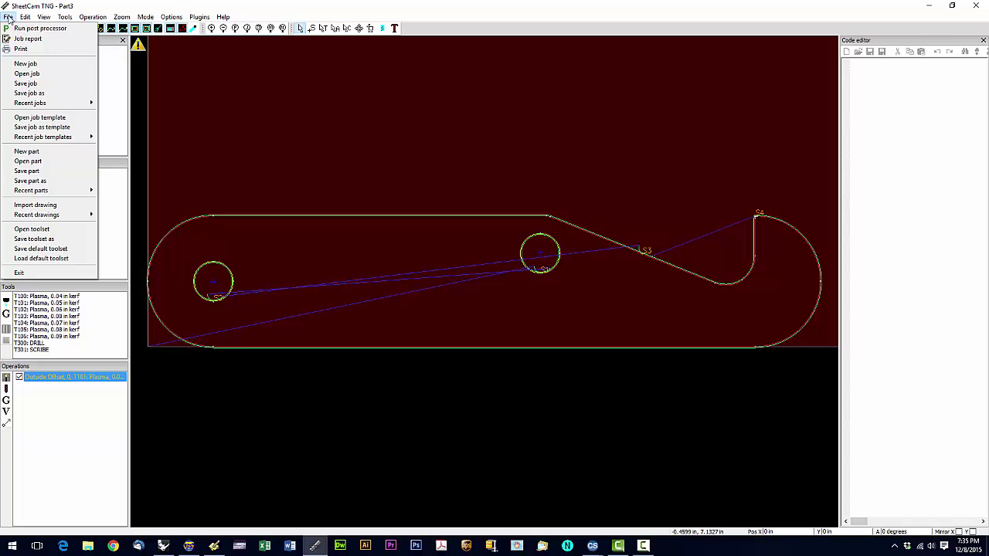
click(47, 205)
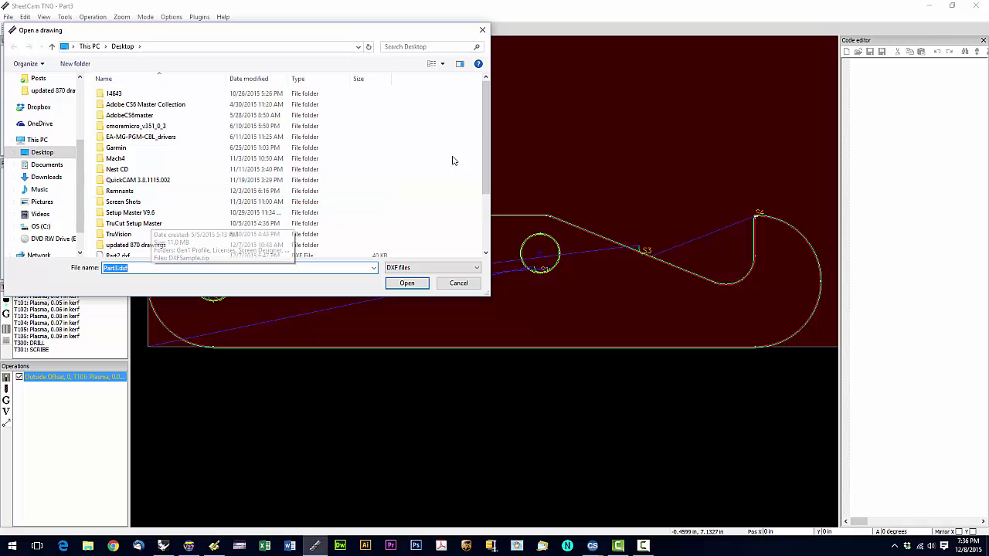
drag(489, 127, 492, 168)
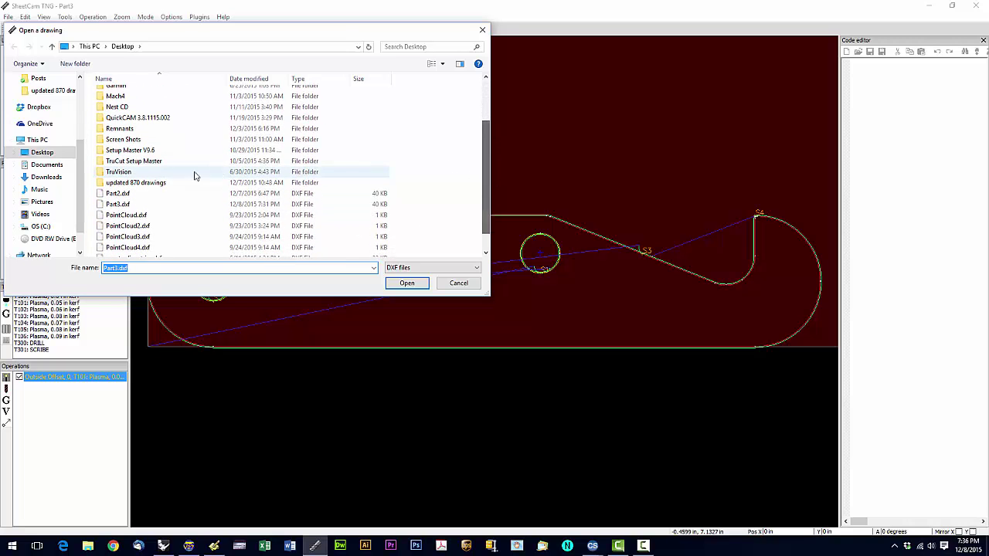
double_click(149, 203)
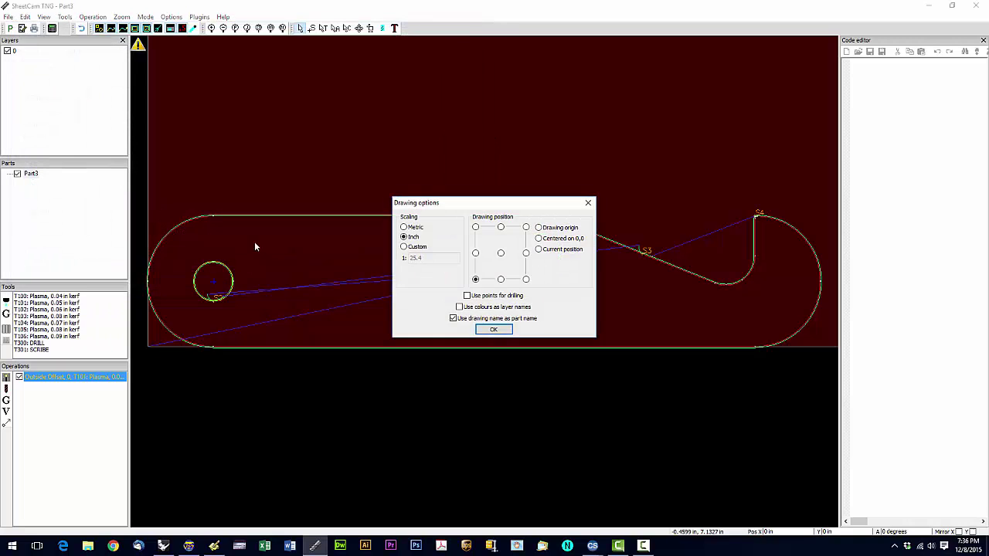
click(494, 330)
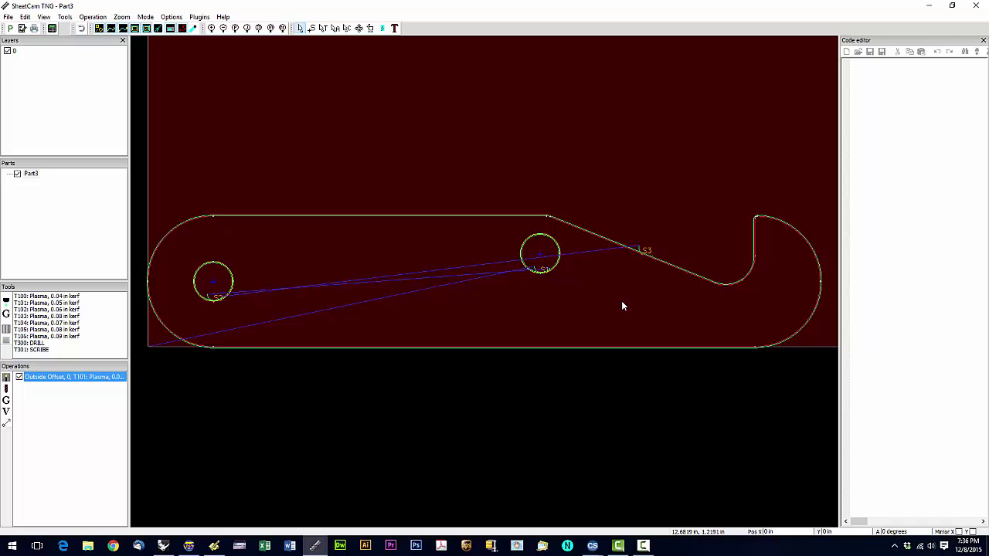
Run the post processor and save the G-code as Part3.tap in the GCode folder
click(11, 31)
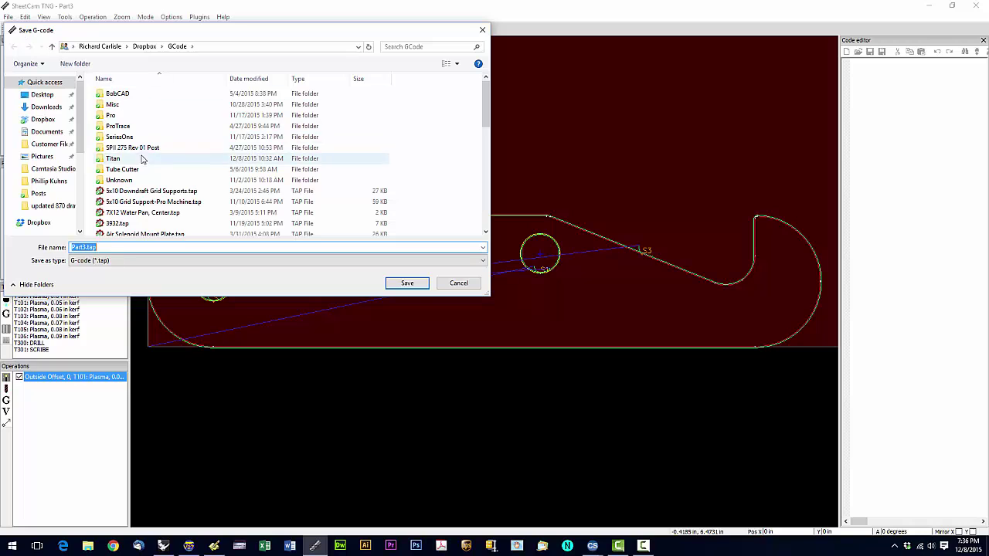
click(415, 285)
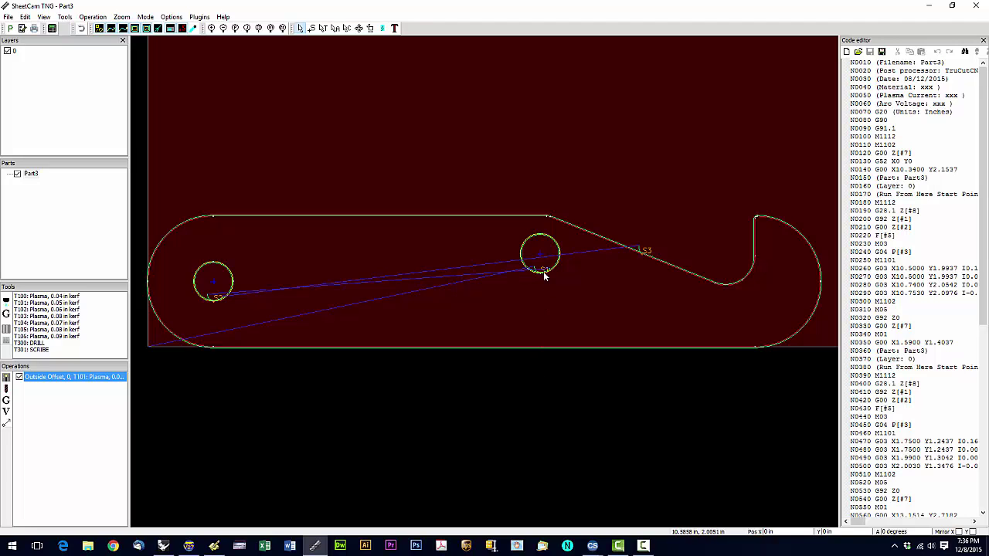
Set both the lead-in and lead-out of the outside offset operation to Perpendicular
double_click(101, 378)
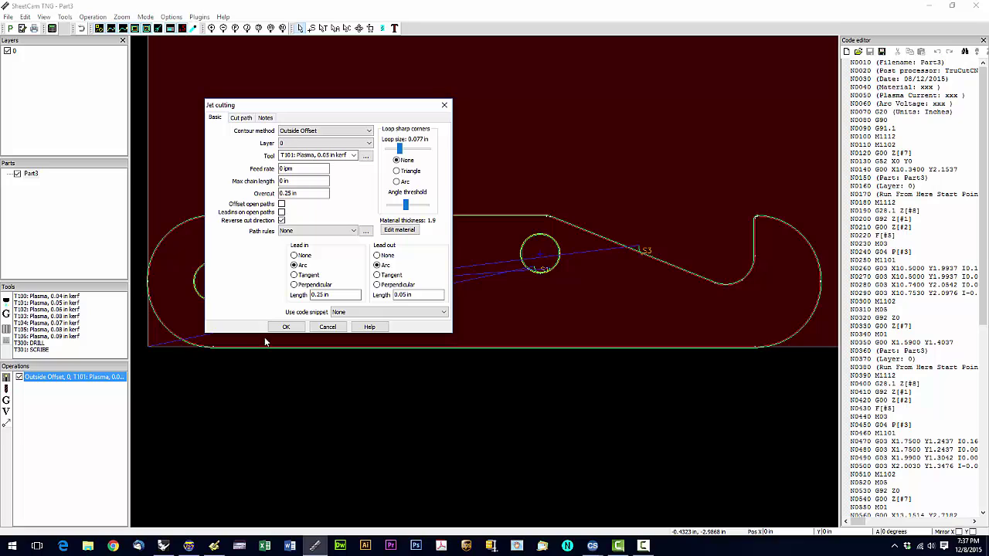
click(293, 285)
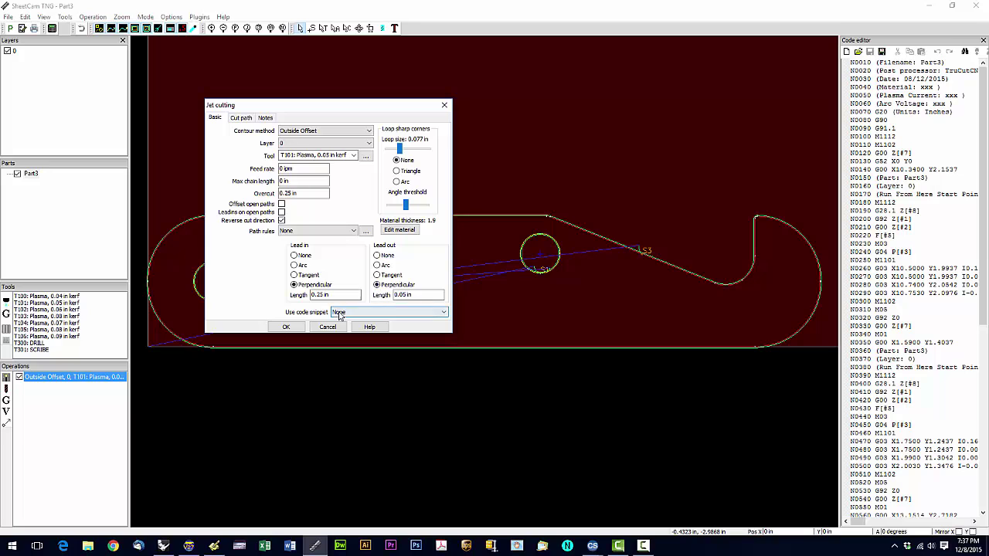
click(286, 327)
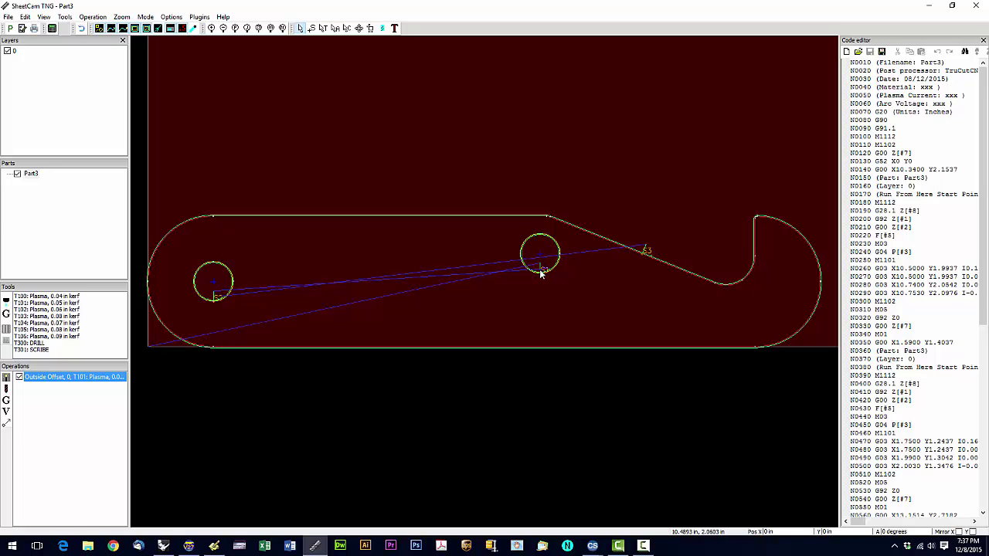
Set the outside offset operation's lead-out type to Arc
double_click(123, 380)
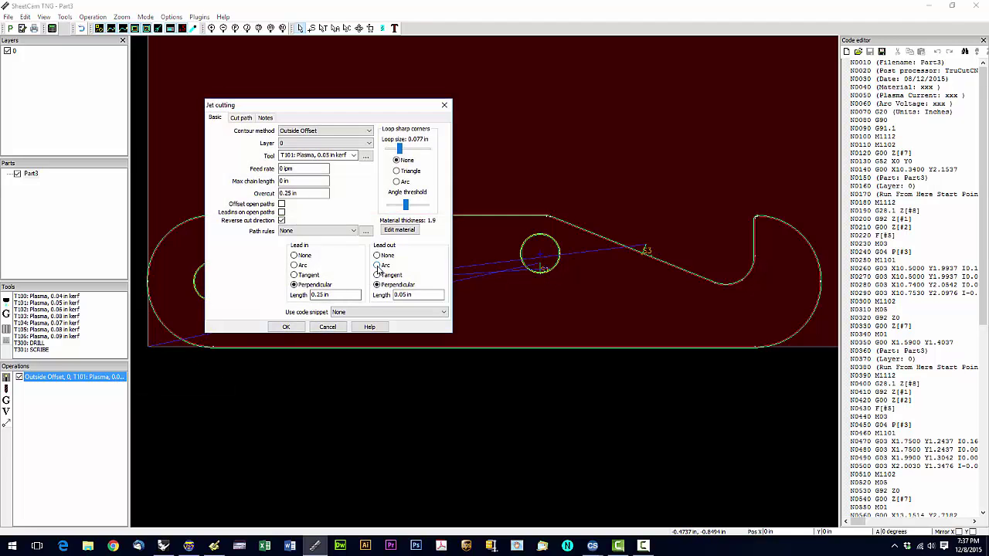
click(378, 266)
click(286, 328)
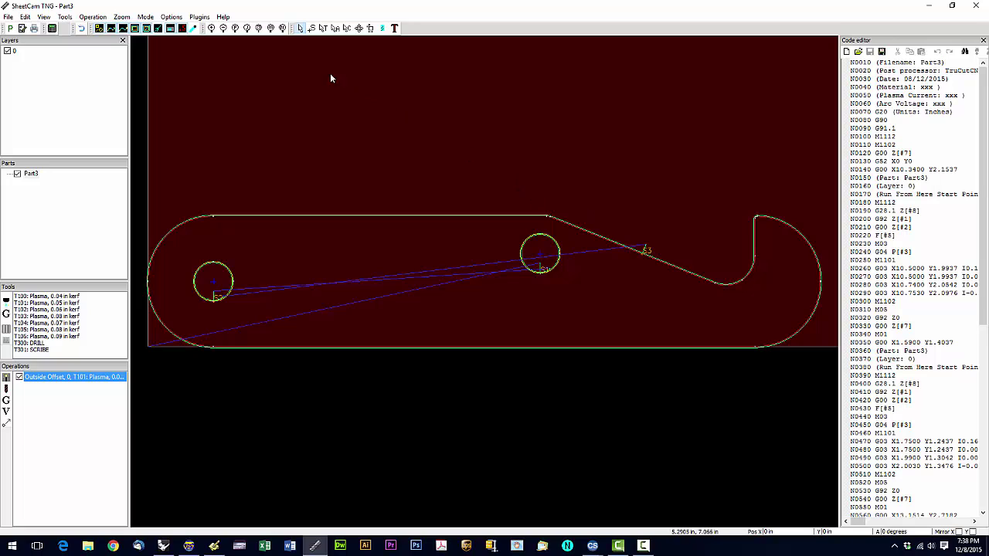
Move the outer contour's start point onto the part's straight upper edge
click(312, 32)
mouse_move(581, 224)
mouse_down()
mouse_move(700, 270)
mouse_move(524, 214)
mouse_move(308, 215)
mouse_move(444, 214)
mouse_move(355, 219)
mouse_up()
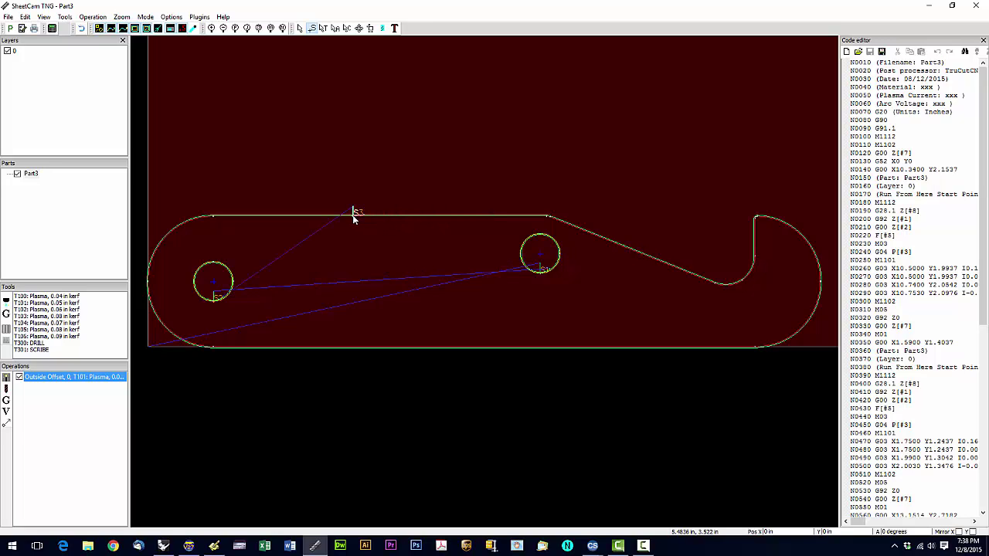
Give the outer contour's start point its own 0.75 in arc lead-in and place it on the sloped edge before the hook
right_click(353, 220)
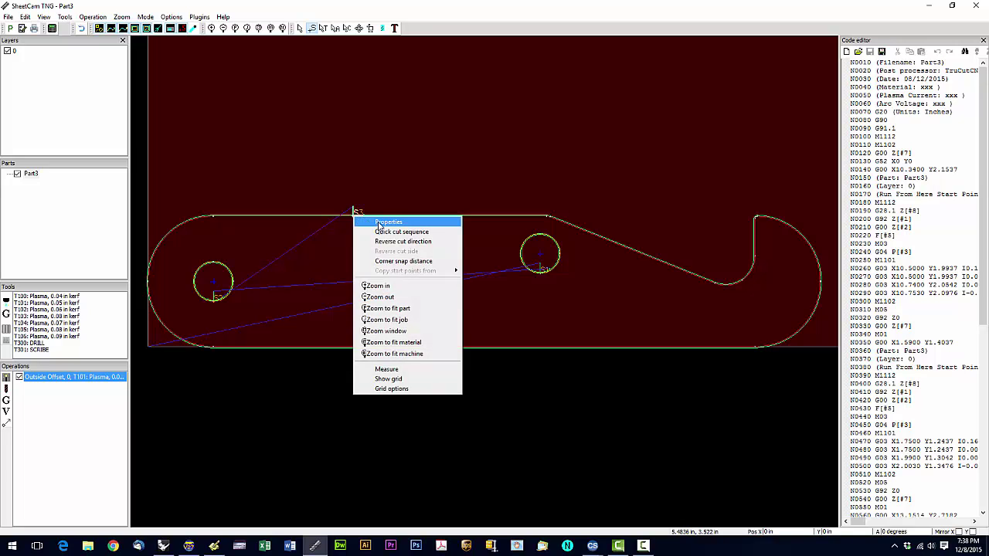
click(378, 222)
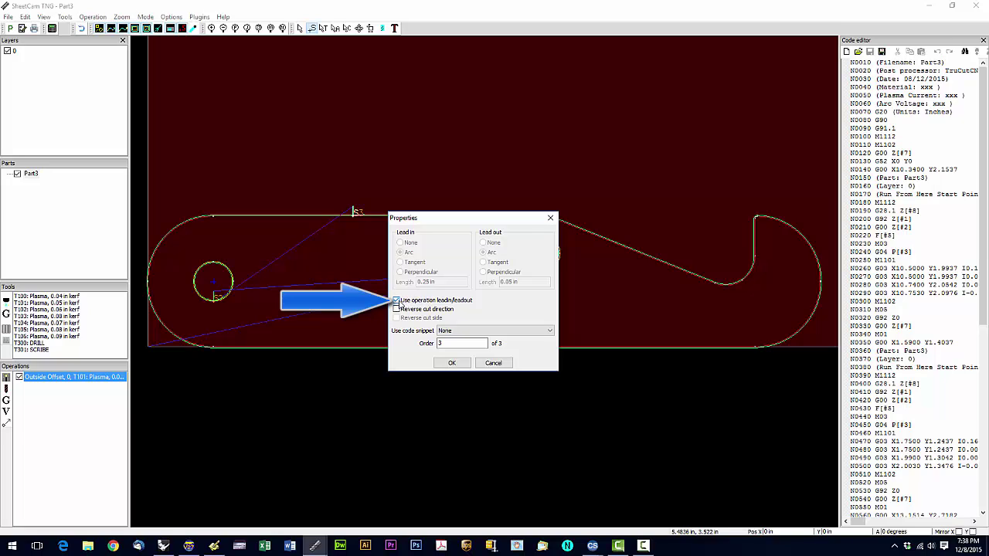
click(396, 300)
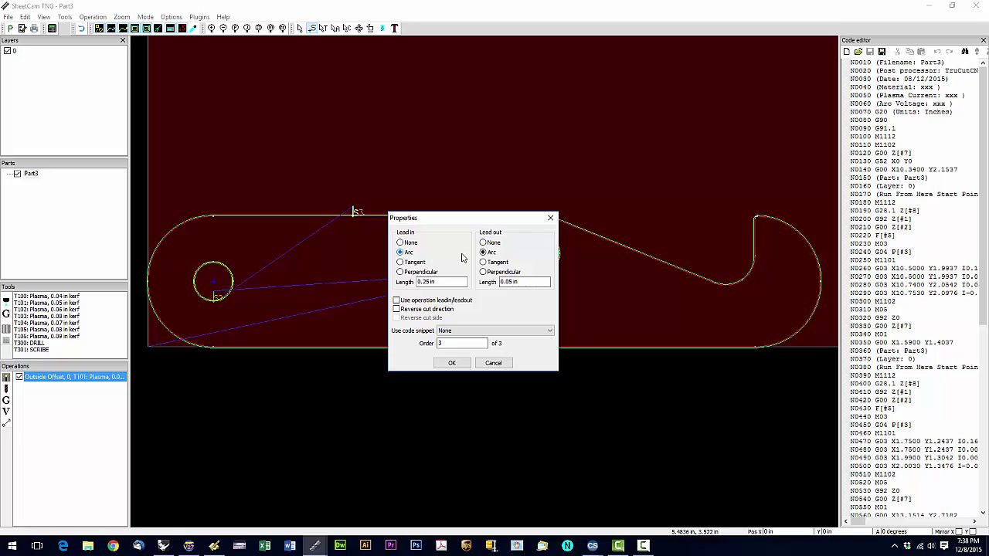
click(447, 280)
drag(447, 281, 415, 283)
text(.75)
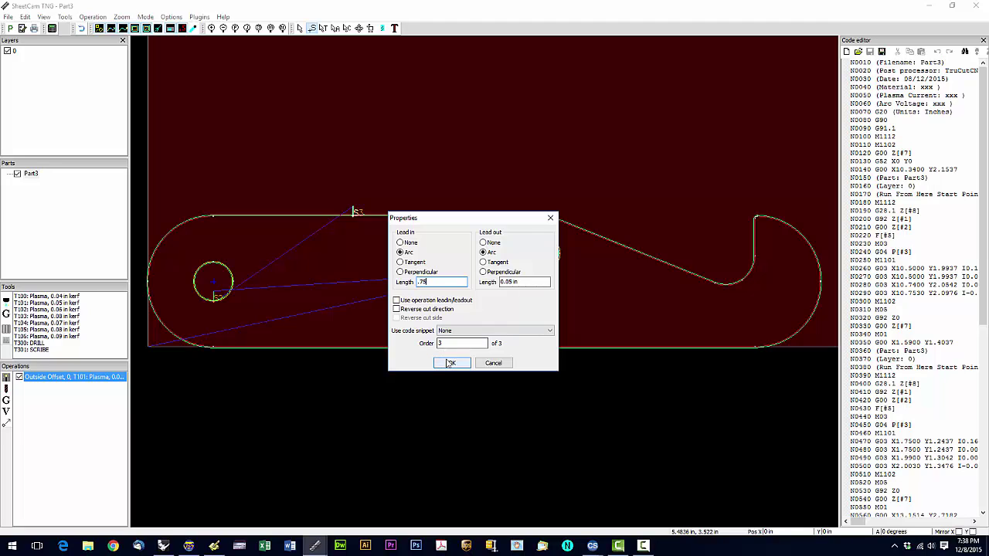
click(451, 363)
mouse_move(446, 361)
mouse_down()
mouse_move(629, 245)
mouse_move(644, 247)
mouse_move(530, 221)
mouse_move(588, 226)
mouse_move(659, 260)
mouse_up()
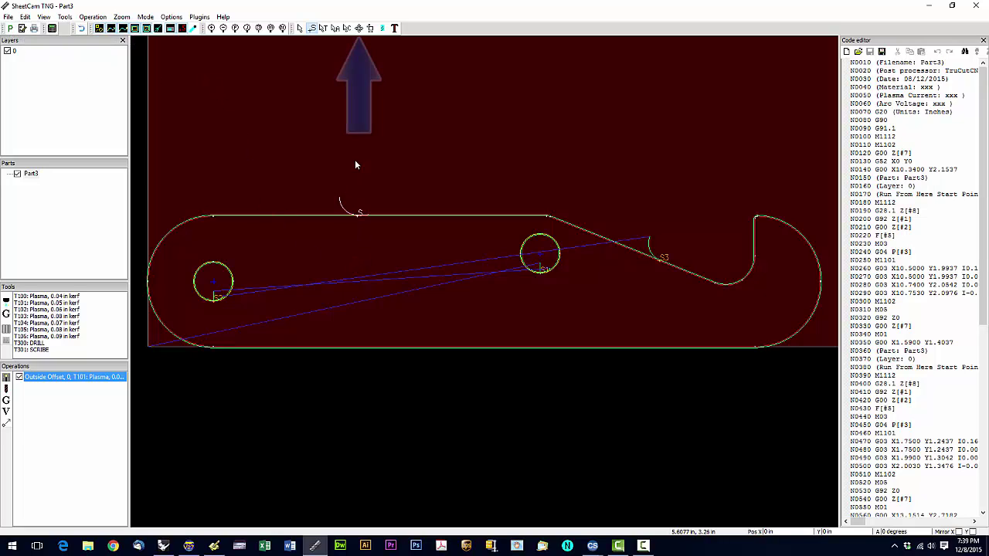
Move the part slightly up and right off the material corner to about X 0.12 in, Y 0.28 in
click(359, 29)
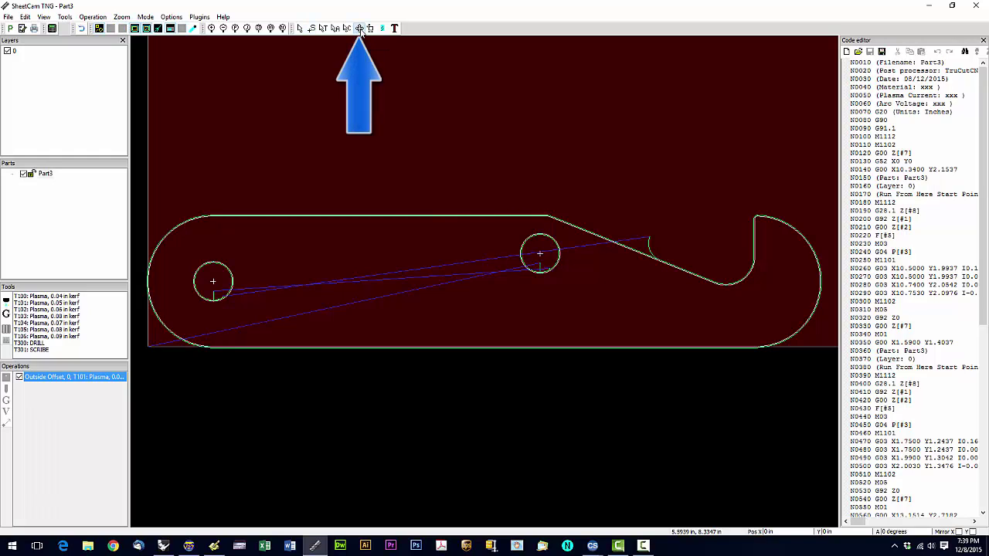
drag(493, 218, 496, 206)
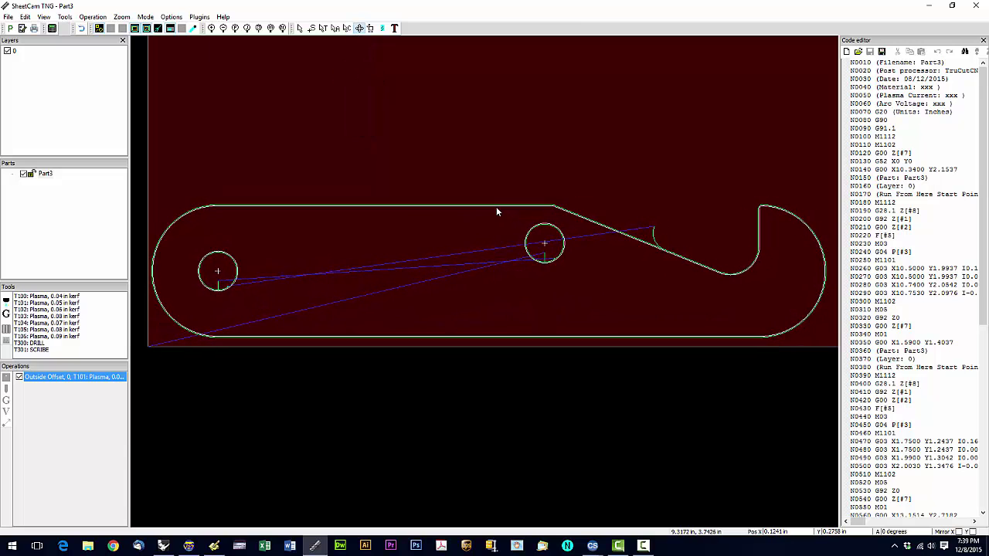
Try rotating the part to 90 and 45 degrees, and restore its original horizontal orientation
scroll(496, 207, down, 3)
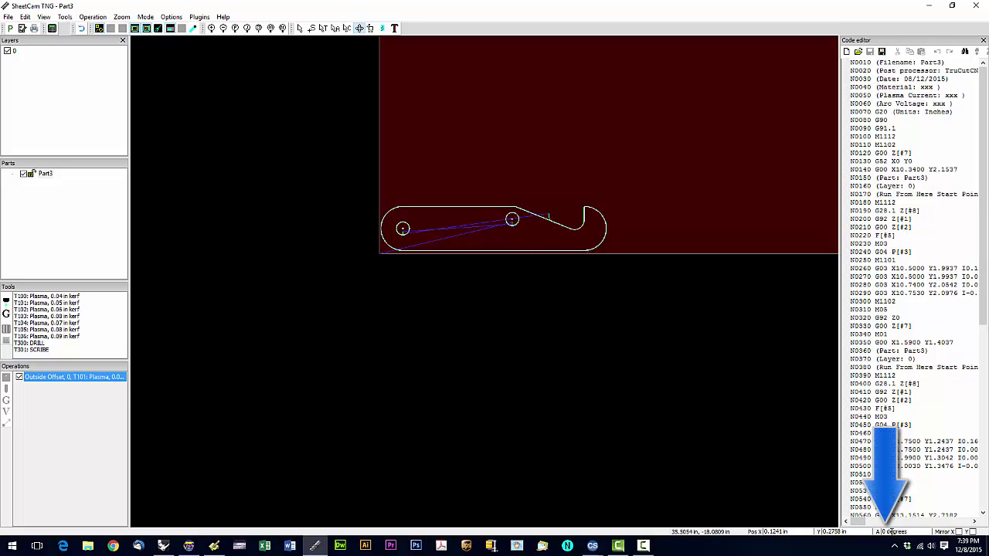
click(889, 532)
text(90)
key(Return)
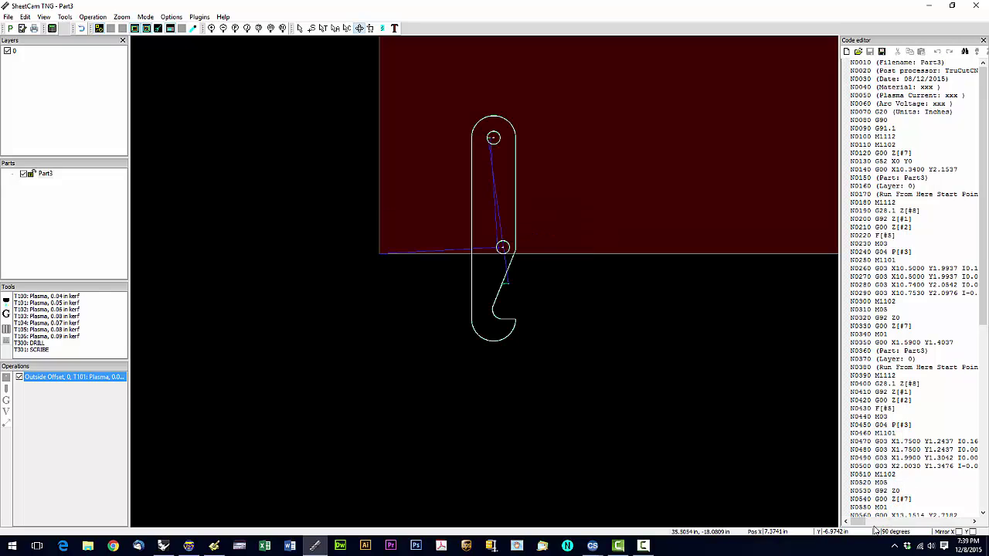
click(873, 532)
key(Return)
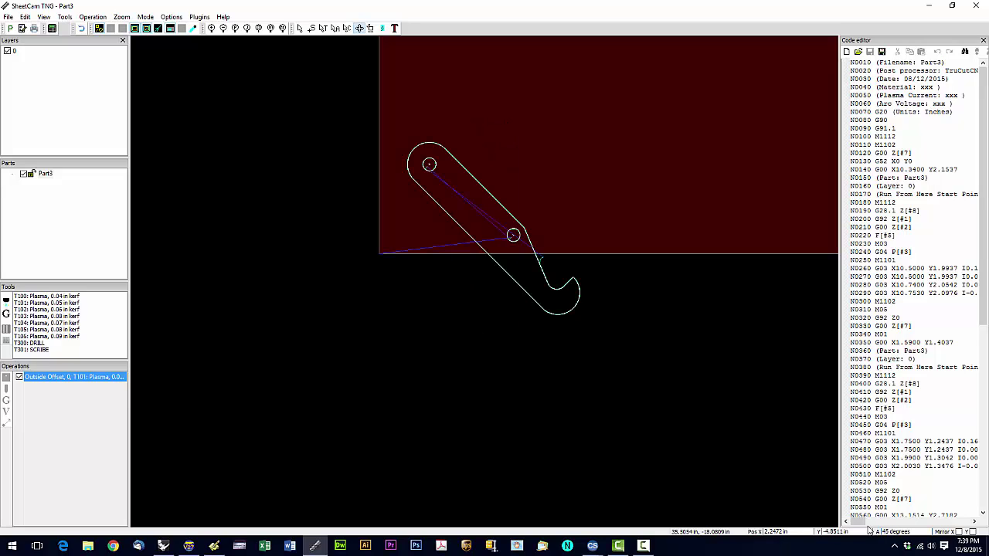
click(877, 532)
key(Return)
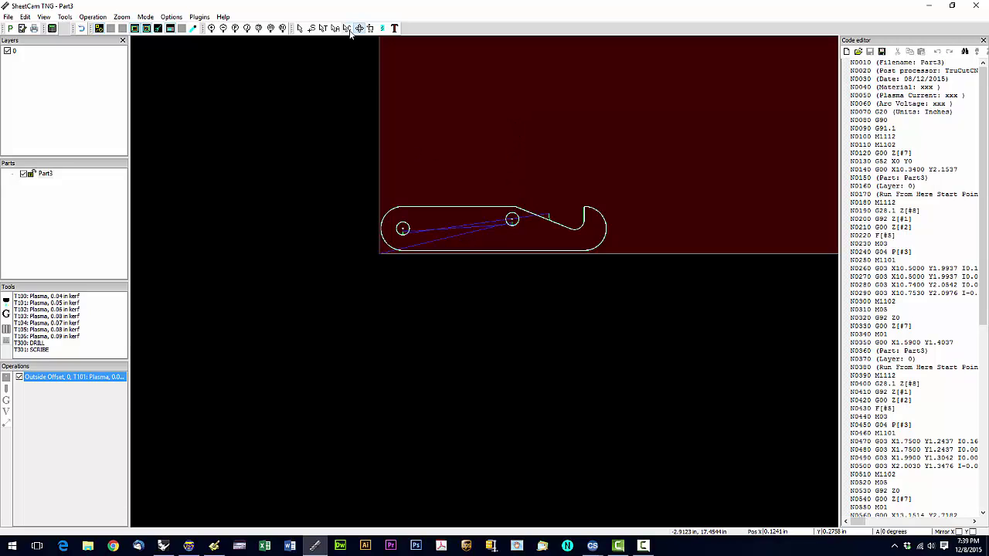
Duplicate the part twice, stacking the copies directly above the original
right_click(506, 217)
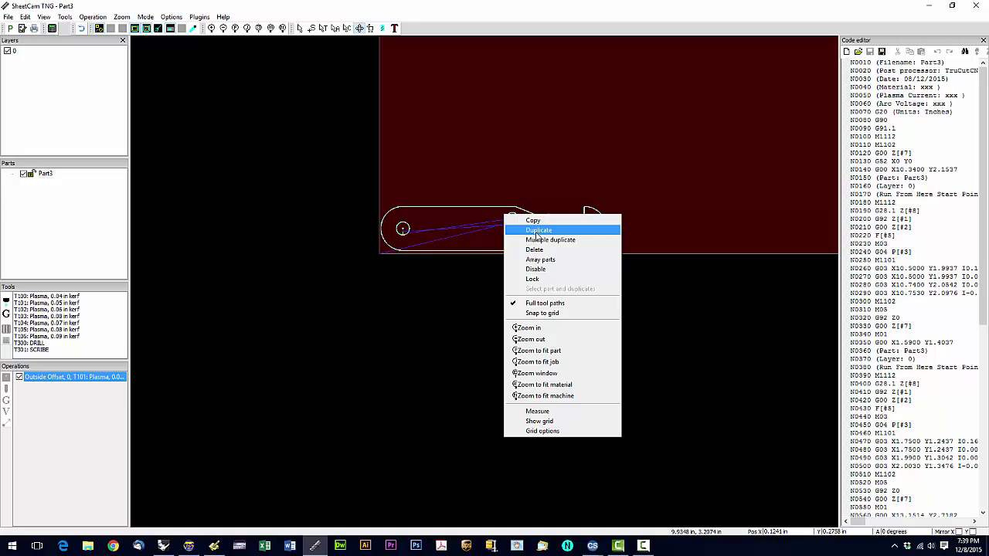
click(539, 230)
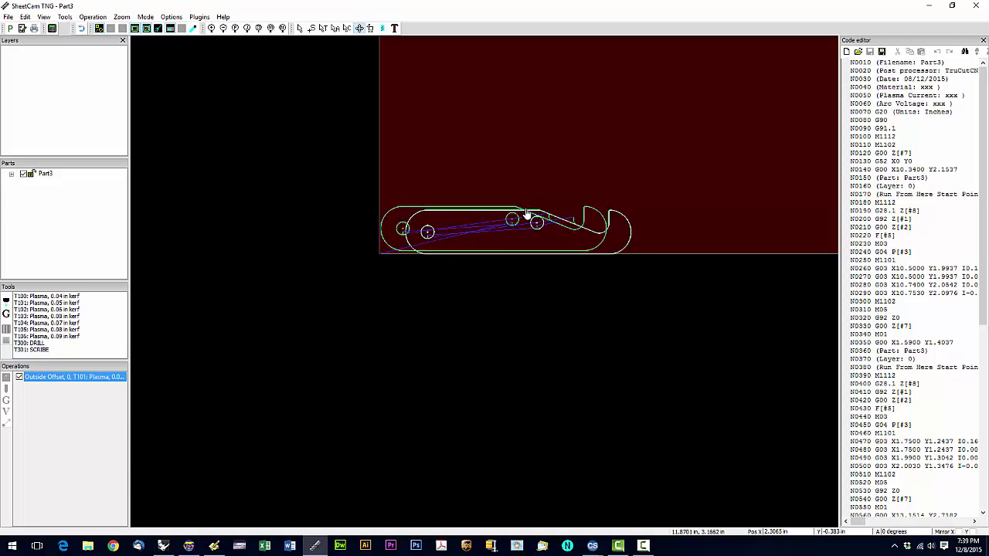
click(504, 167)
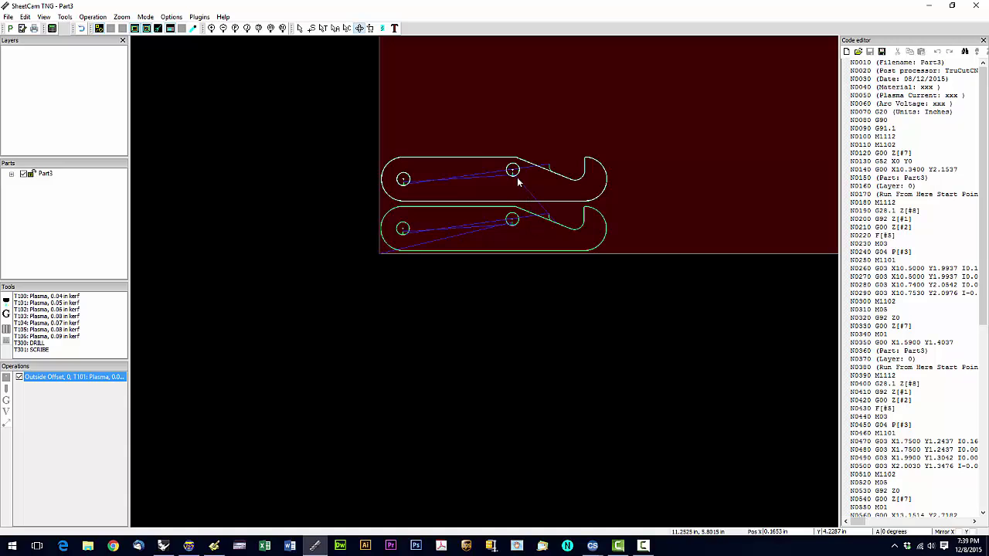
right_click(516, 180)
click(541, 190)
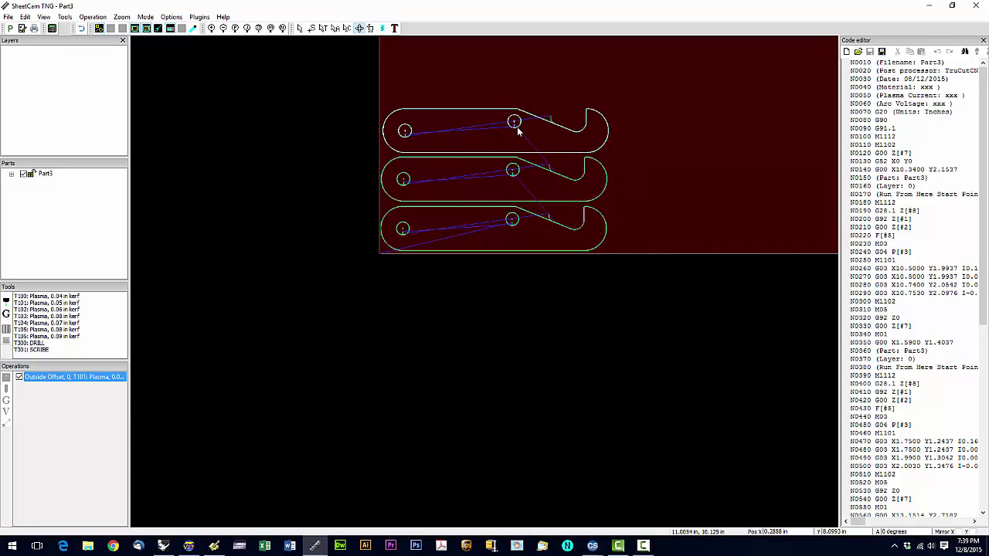
click(516, 129)
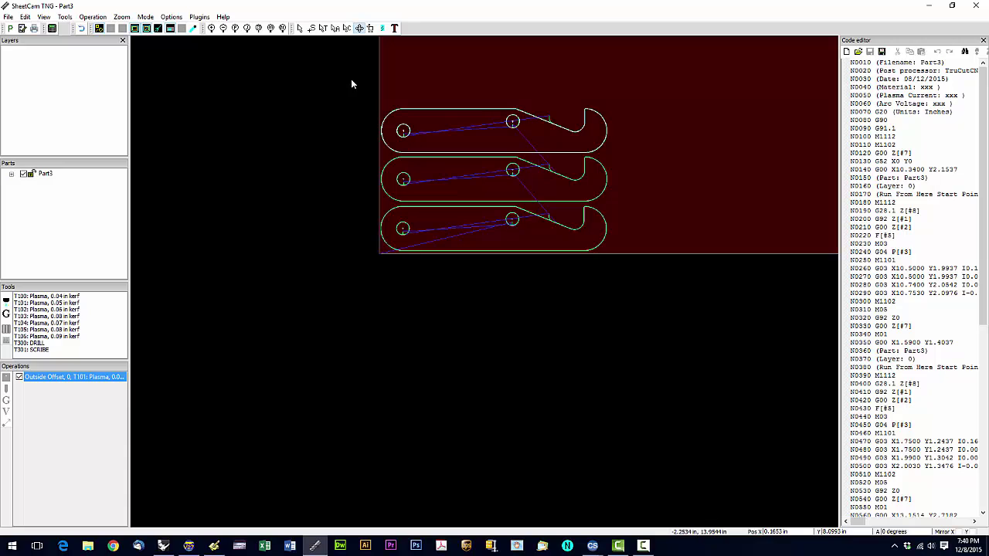
Duplicate all three stacked parts together and place the copies as a second column beside them
drag(351, 79, 675, 299)
right_click(398, 228)
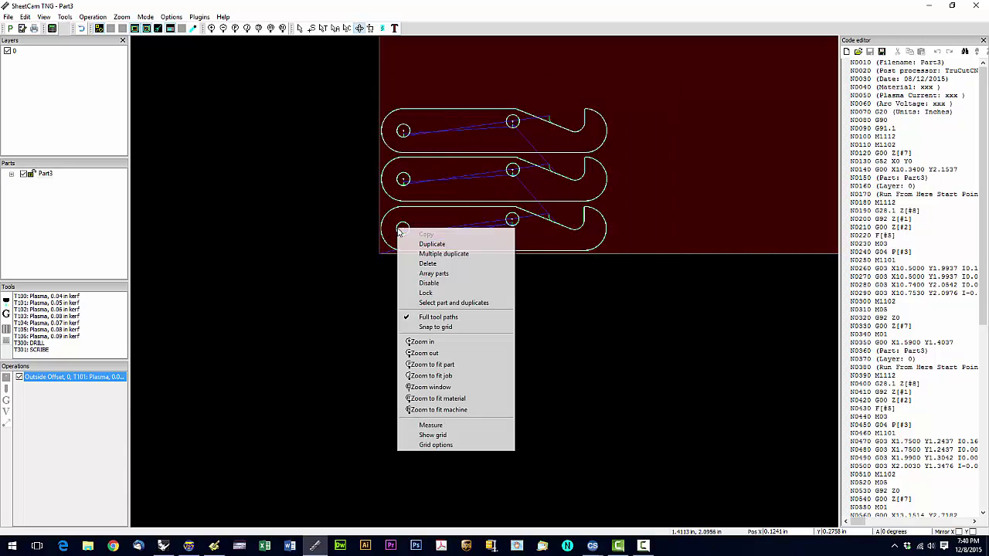
click(428, 245)
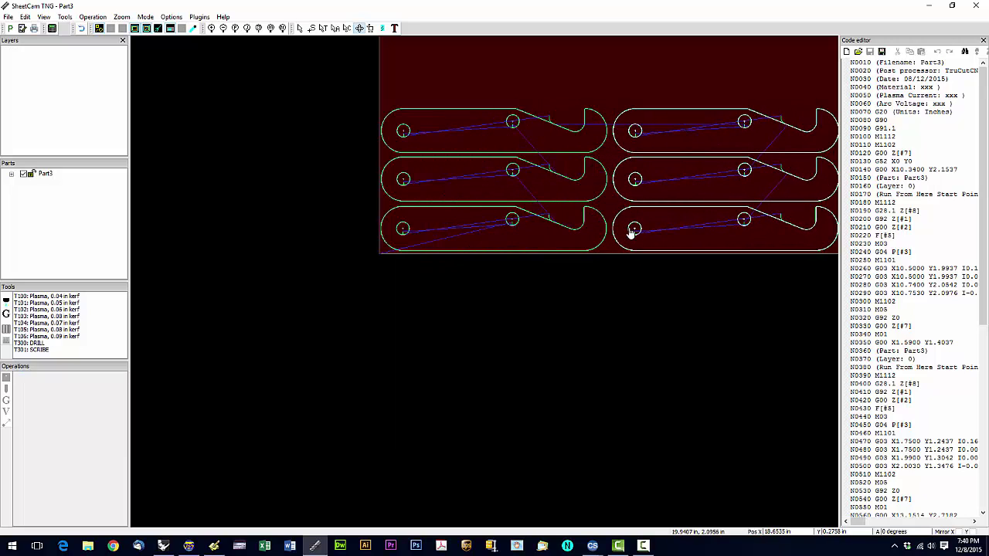
click(632, 226)
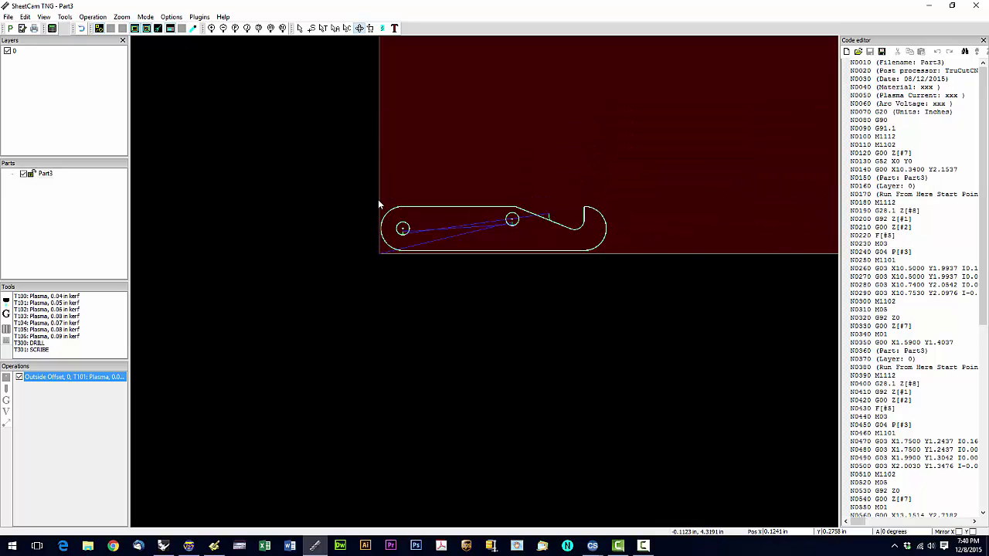
Array the part to fit the material as 5 columns by 12 rows, with 0.25 in gaps between parts in X and Y
scroll(379, 204, down, 3)
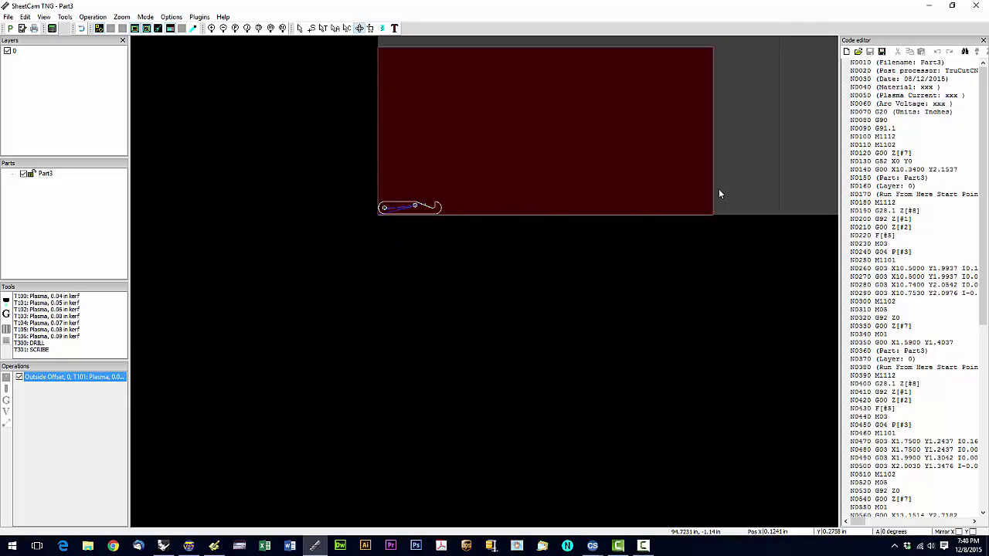
scroll(409, 114, up, 2)
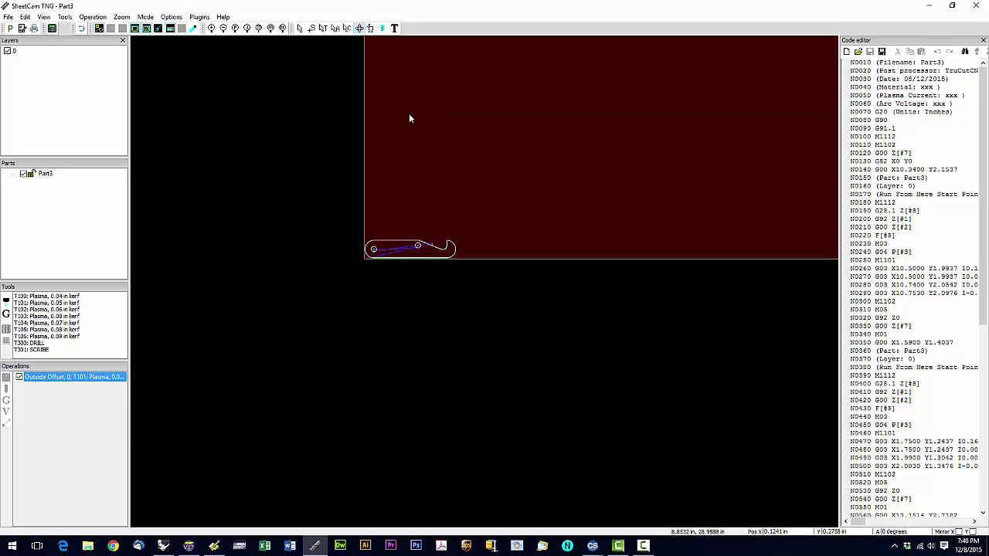
right_click(401, 254)
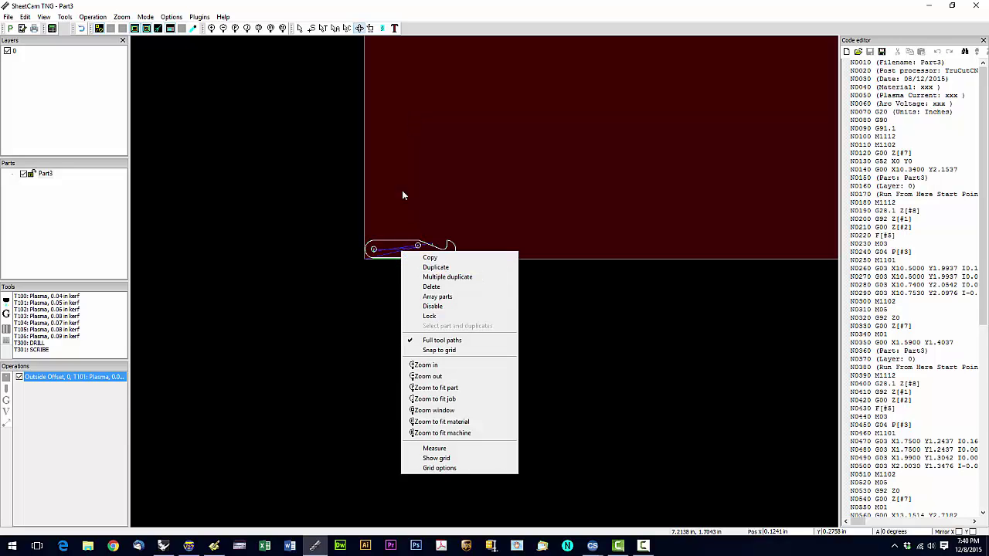
click(426, 298)
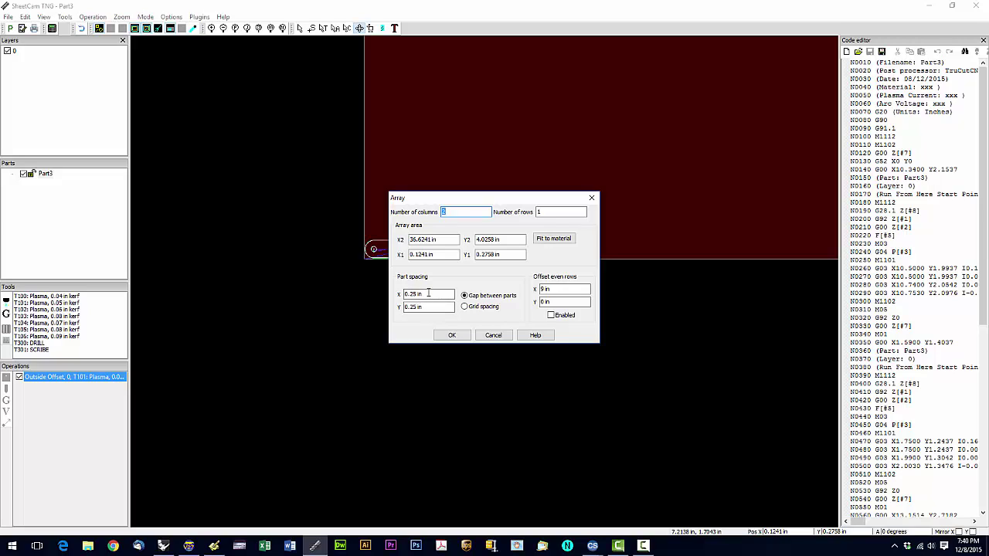
click(550, 240)
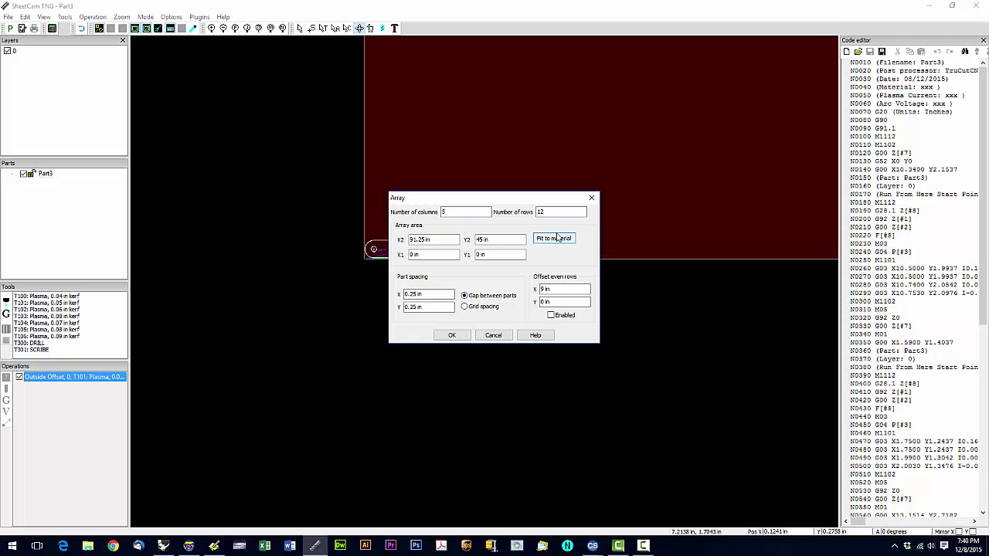
click(558, 239)
click(549, 241)
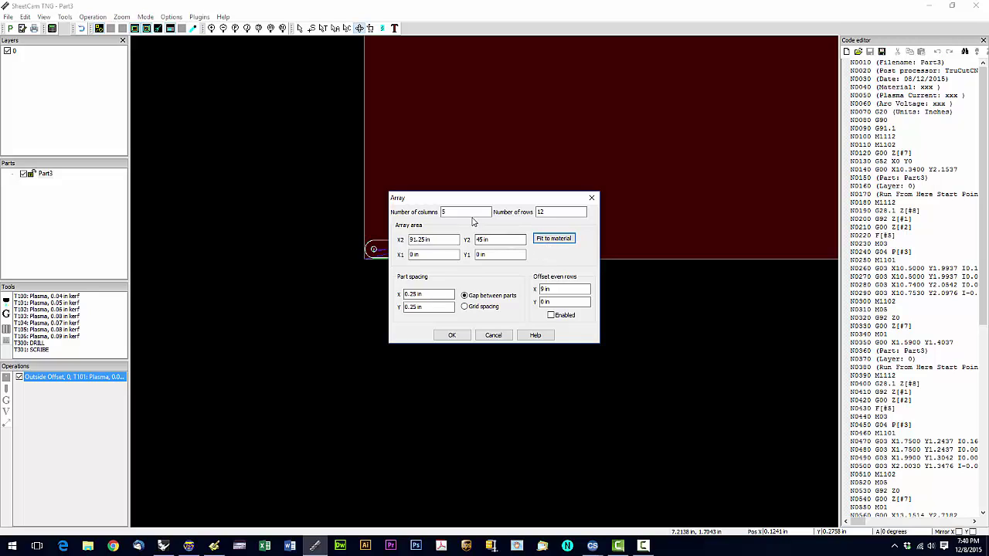
click(540, 212)
click(452, 336)
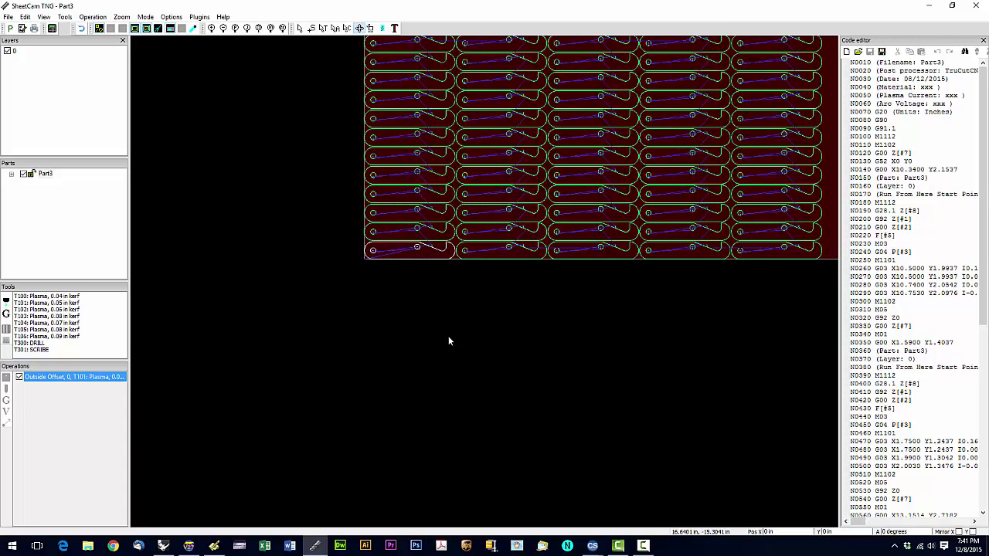
Select all arrayed parts and nudge them inward from the material's lower-left corner to about X 0.43 in, Y 0.51 in
scroll(448, 336, down, 2)
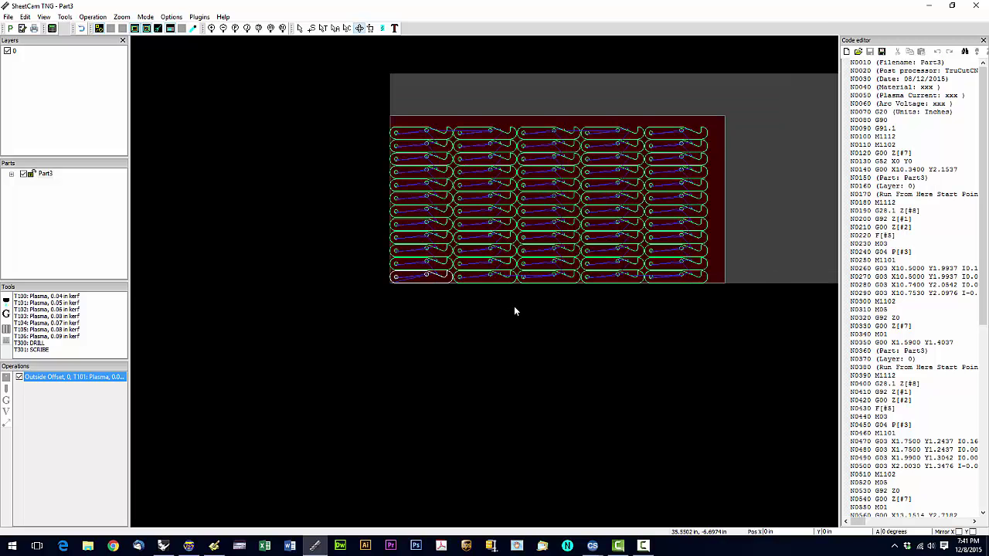
scroll(412, 290, up, 3)
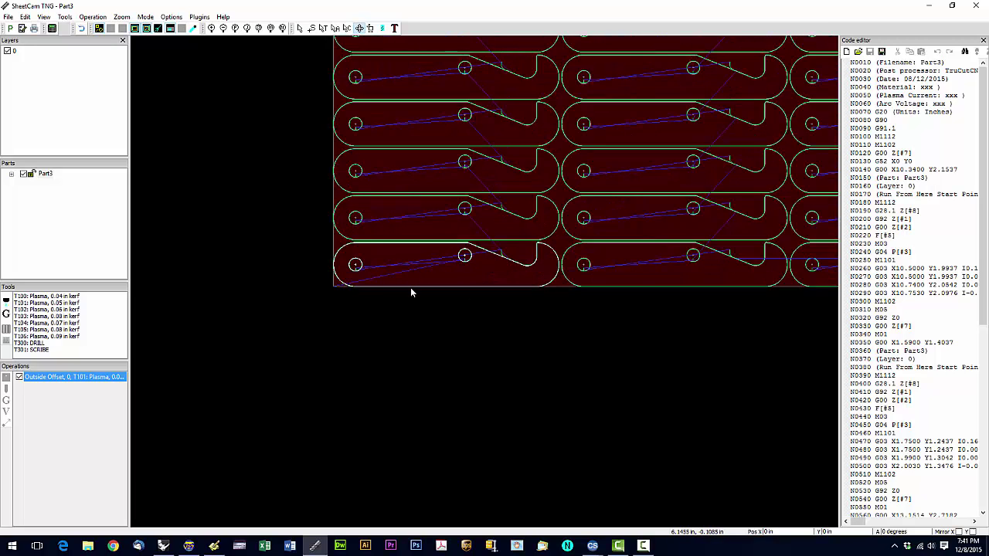
scroll(410, 291, up, 1)
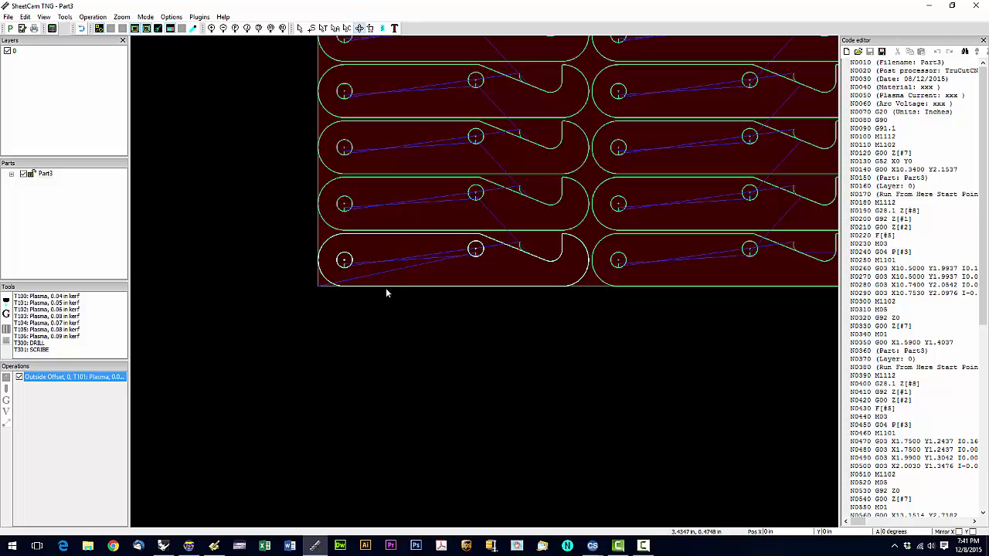
scroll(393, 296, down, 4)
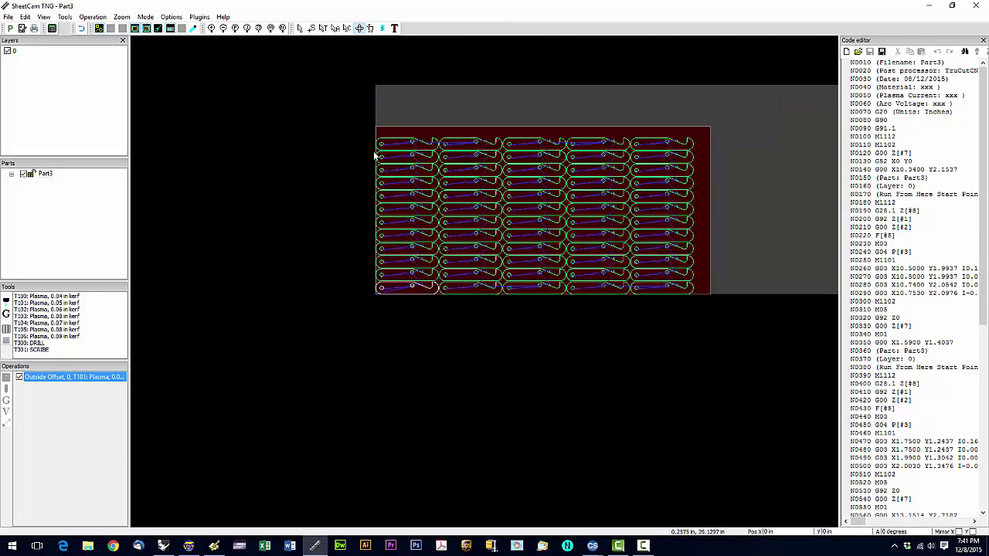
drag(355, 119, 759, 328)
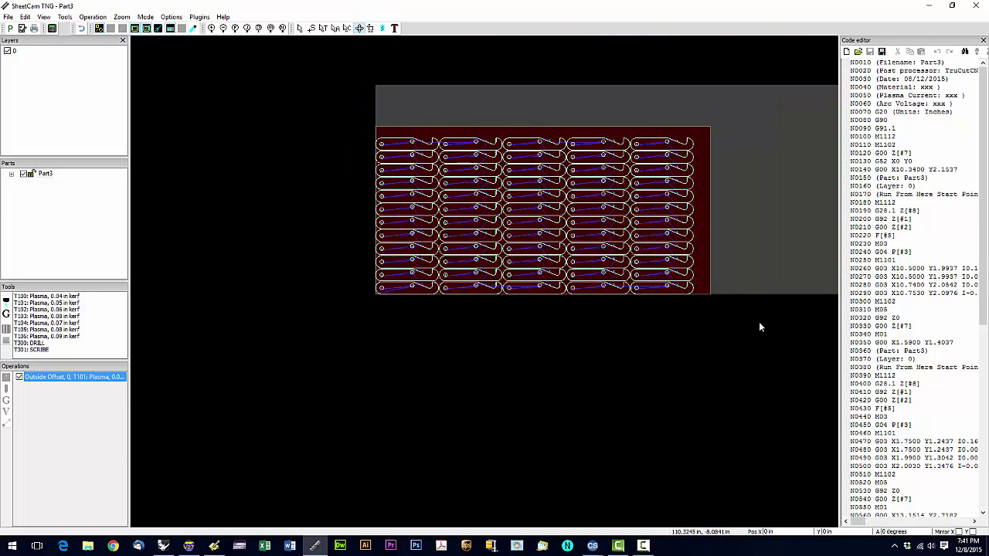
scroll(389, 290, up, 5)
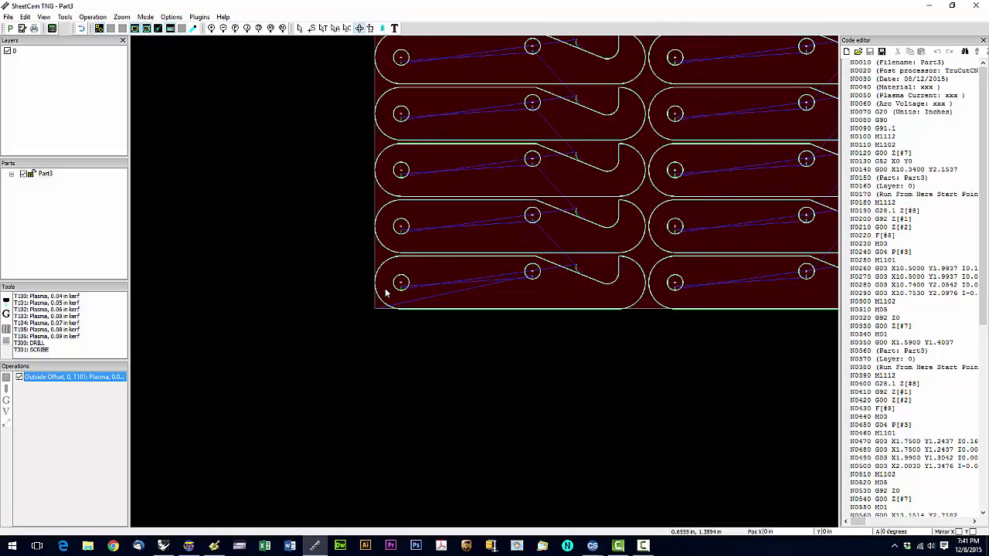
scroll(387, 292, up, 1)
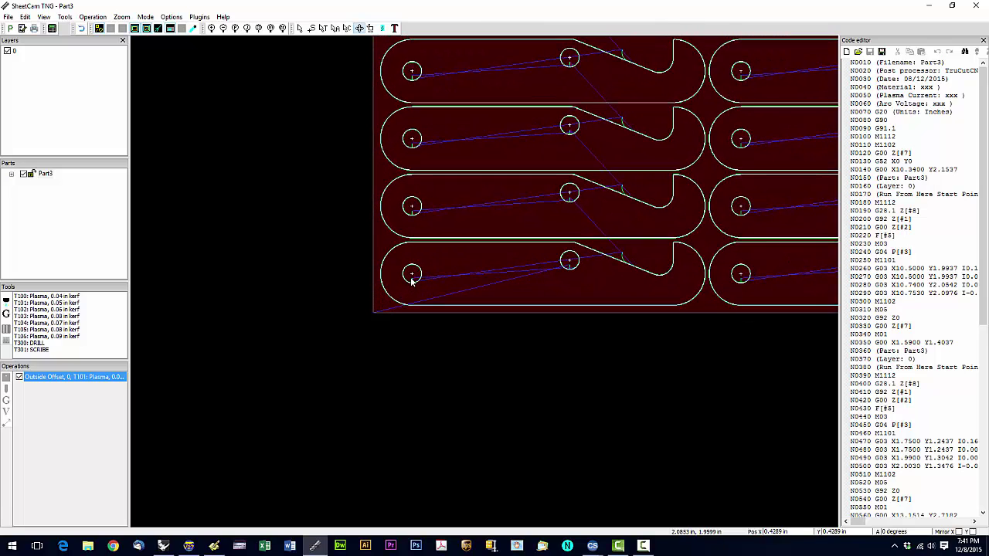
key(Up)
scroll(411, 280, down, 6)
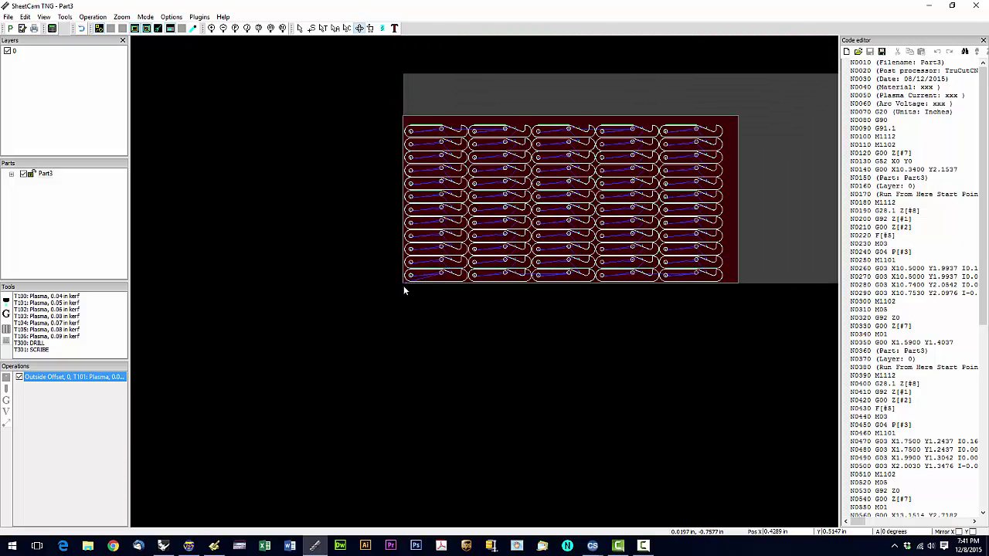
scroll(404, 286, up, 3)
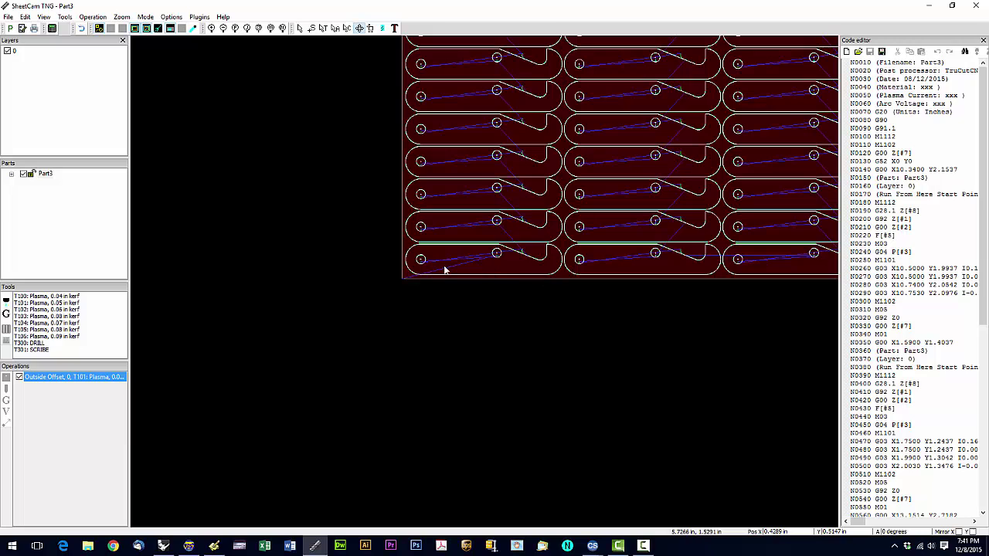
scroll(477, 274, down, 3)
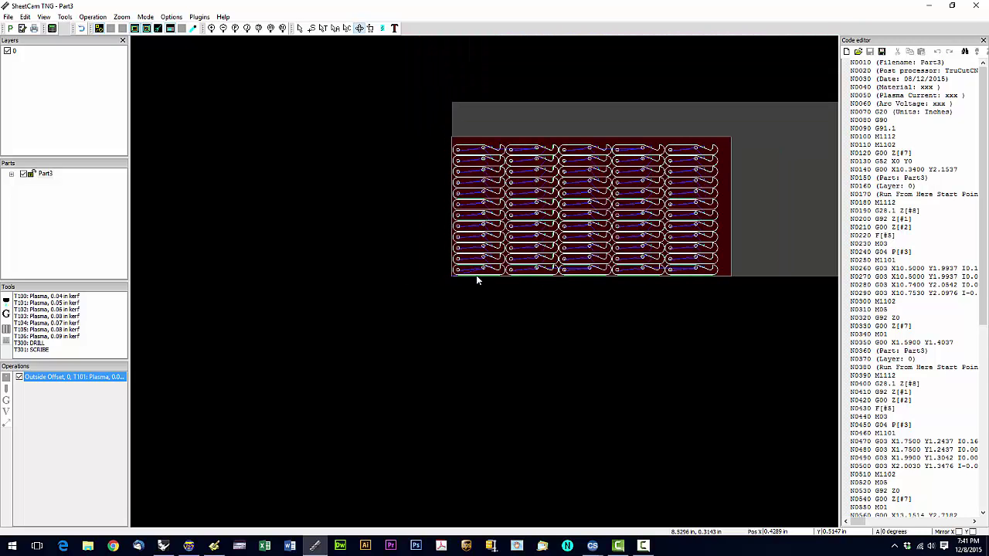